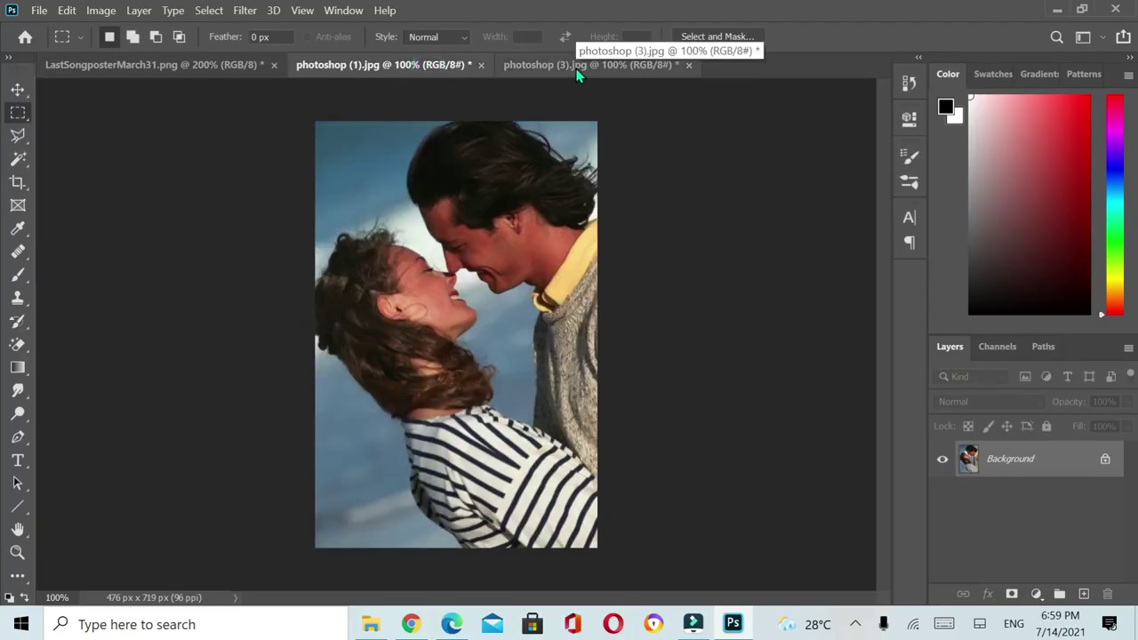
Step: Compare photoshop (1).jpg and photoshop (3).jpg, ending on the sunset silhouette photo
left_click(576, 76)
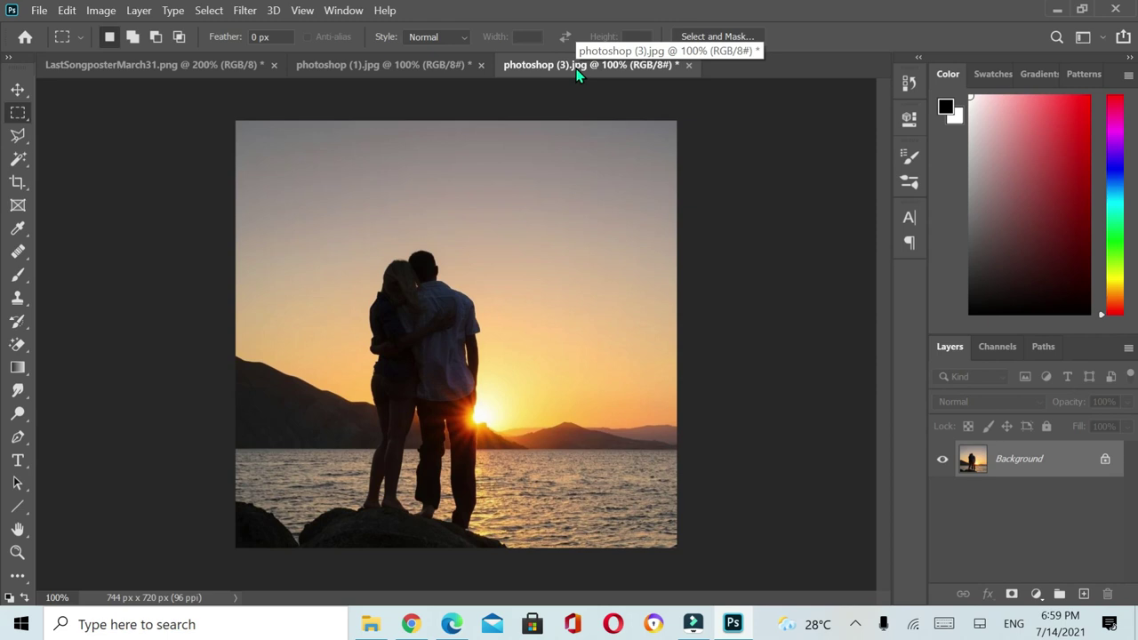
left_click(430, 64)
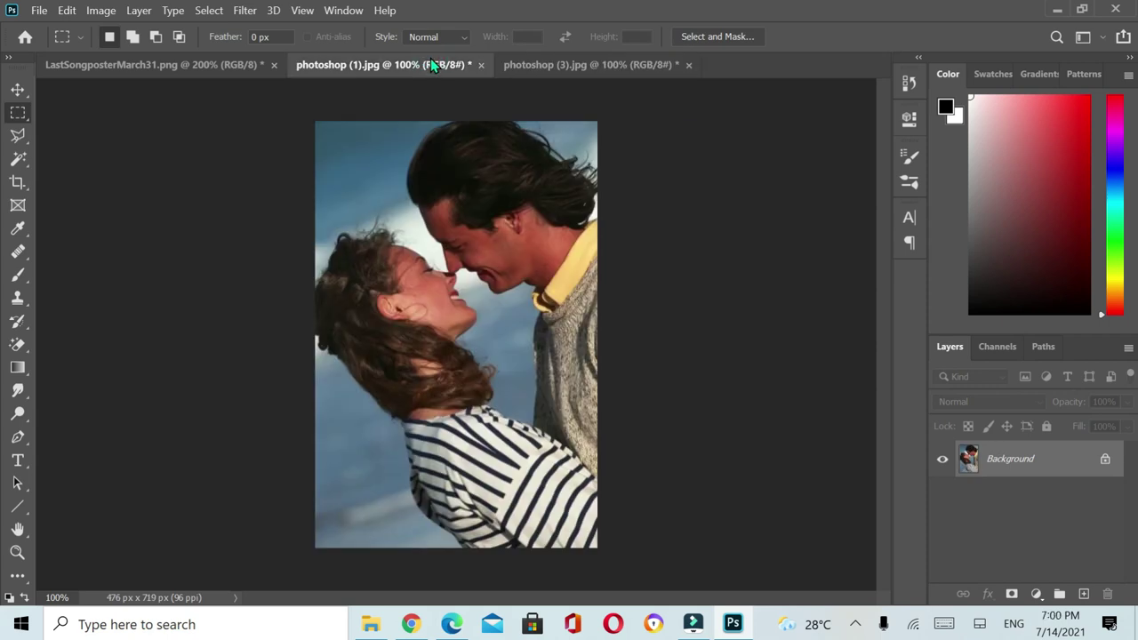
left_click(571, 64)
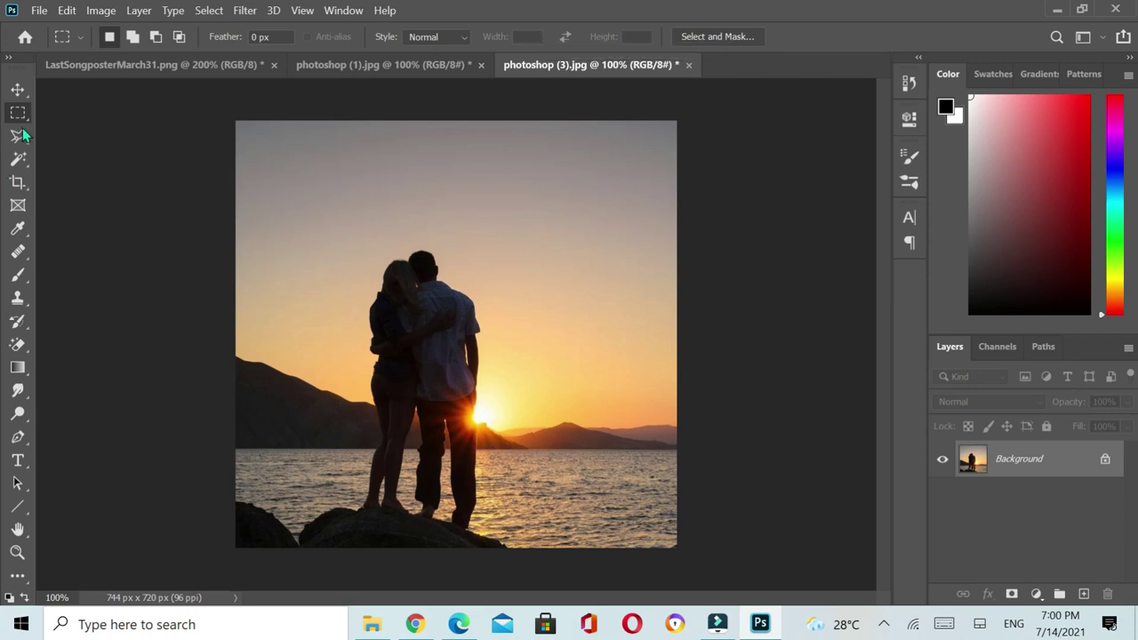
Step: With the Move tool, convert photoshop (1).jpg's Background into Layer 1, then return to photoshop (3).jpg
left_click(18, 89)
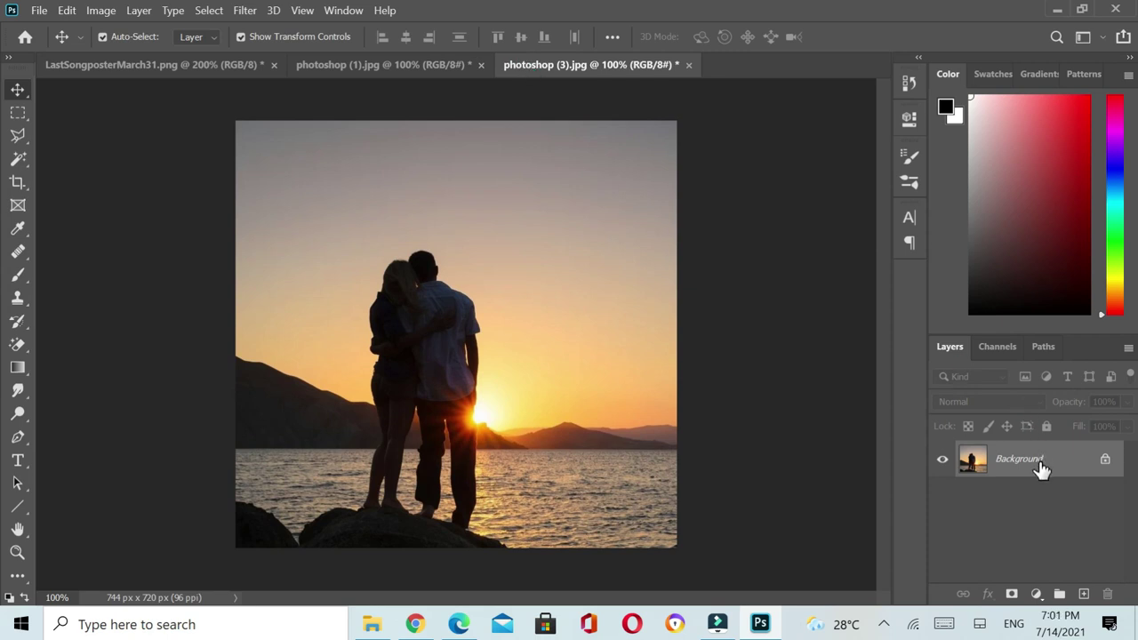
left_click(388, 67)
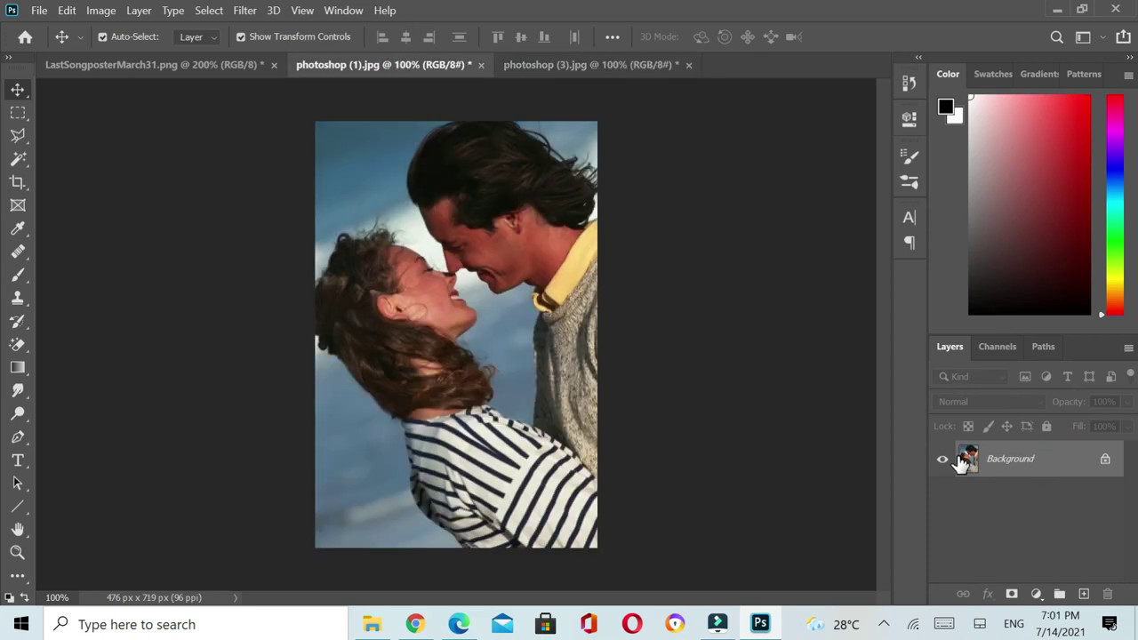
double_click(1020, 462)
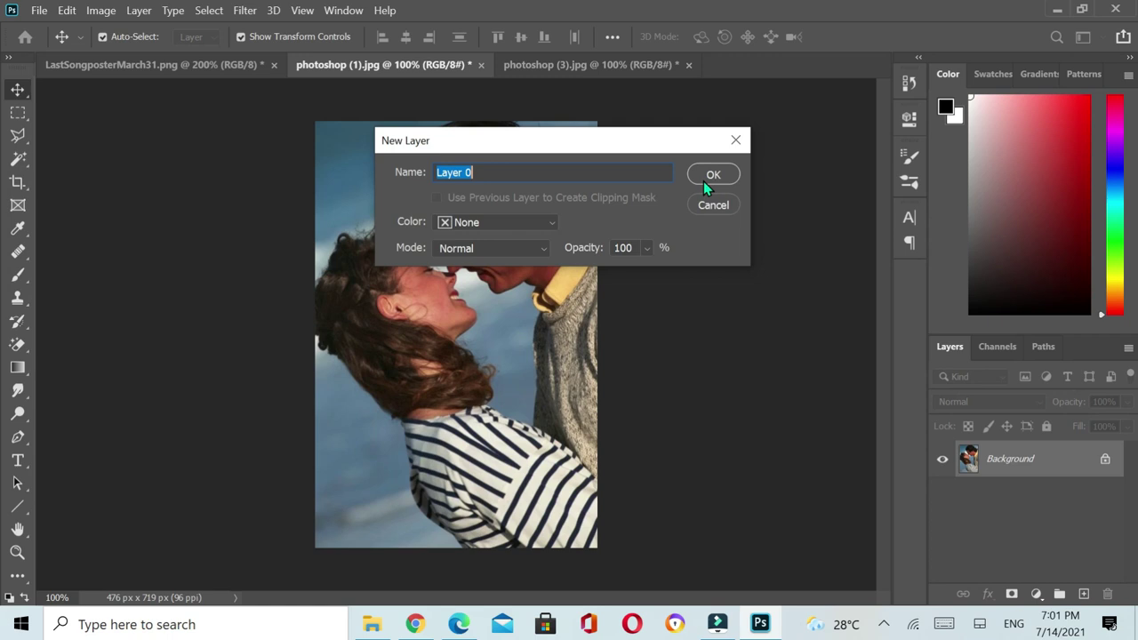
left_click(659, 174)
type("1")
key("Return")
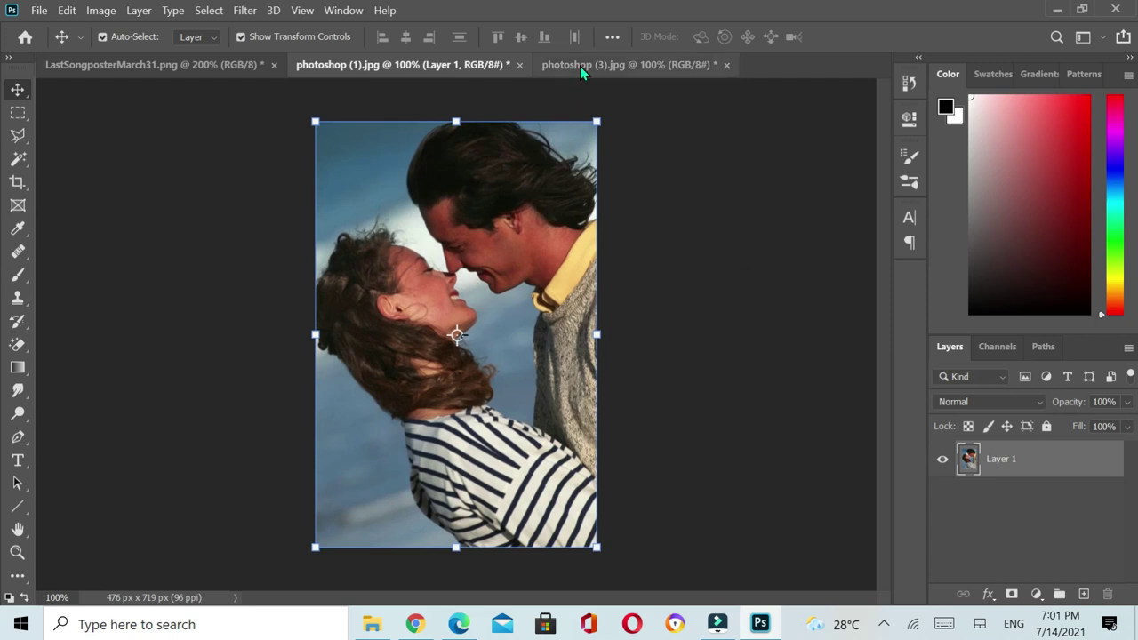
left_click(580, 65)
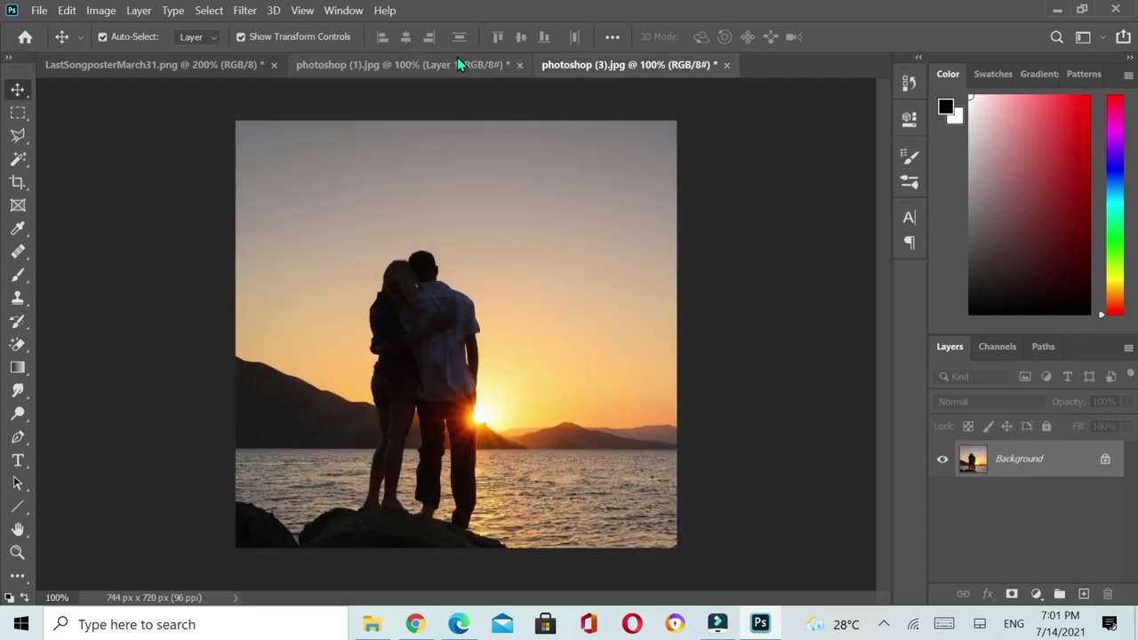
Step: Drag the sunset photo into the beach couple document as a new layer and roughly resize it
left_click_drag(598, 68, 408, 193)
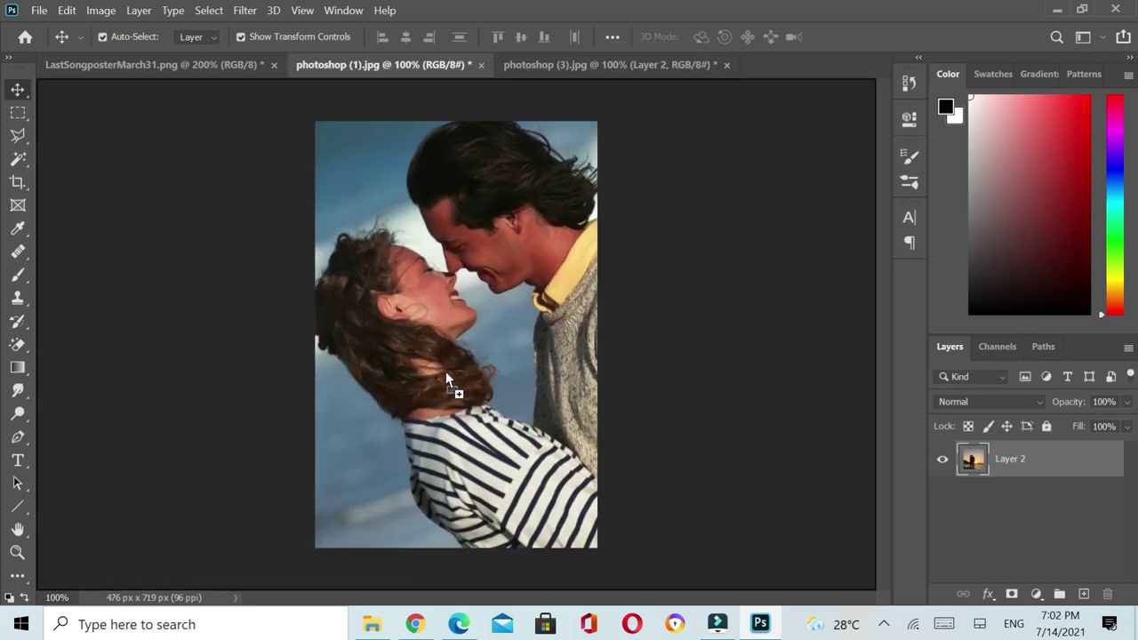
left_click_drag(441, 350, 445, 371)
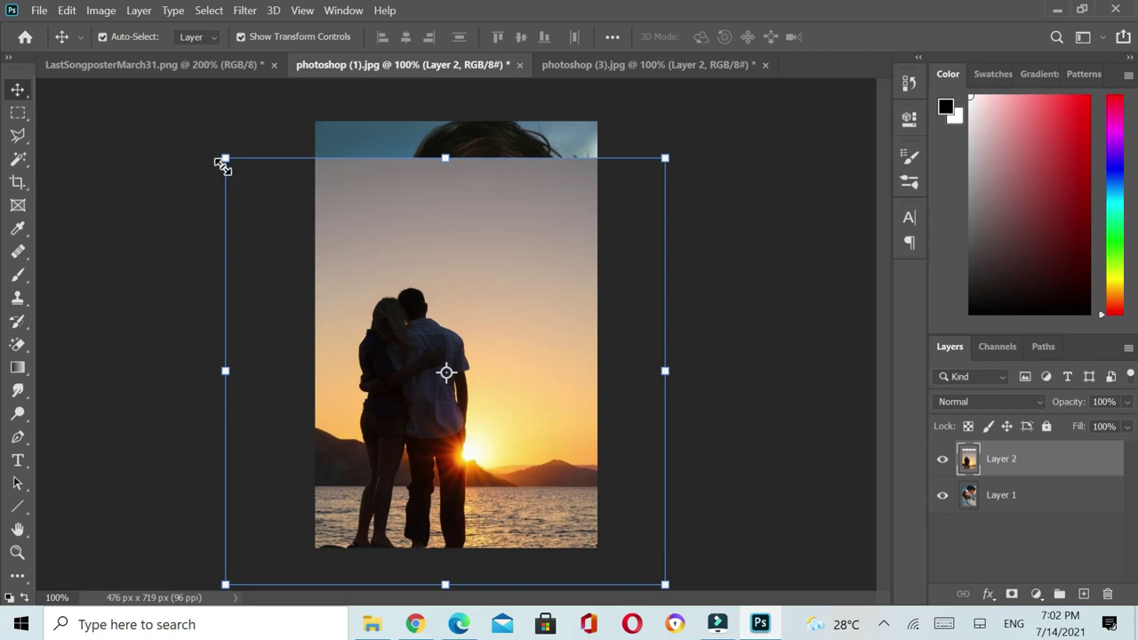
left_click_drag(225, 158, 398, 324)
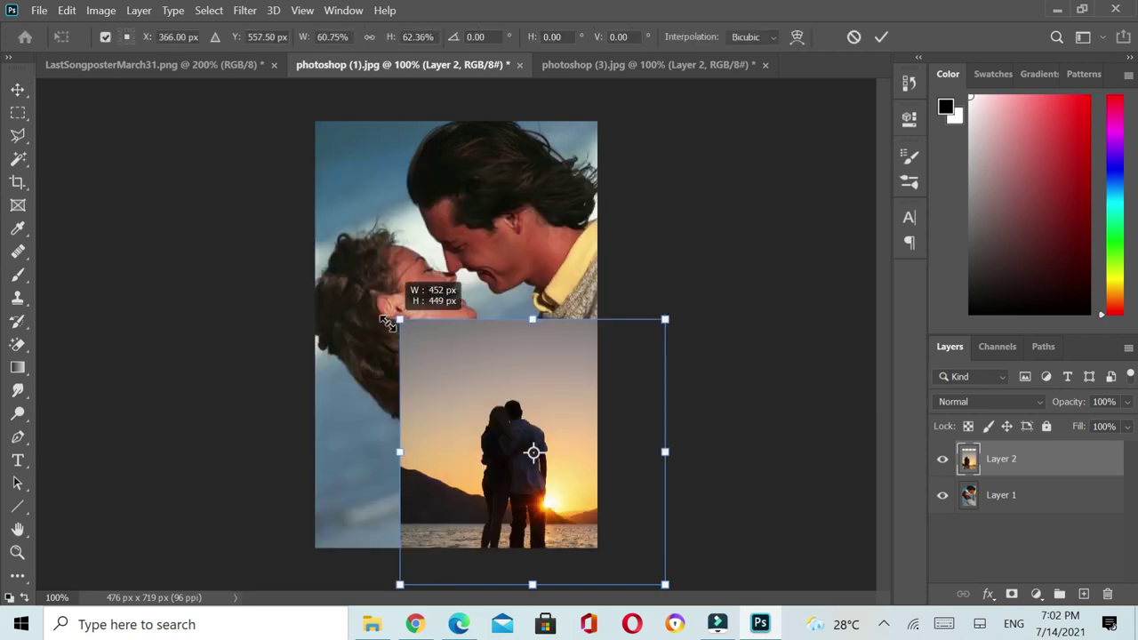
left_click_drag(397, 323, 367, 317)
Step: Reposition and stretch the sunset layer to the full canvas width and bottom edge
mouse_move(454, 385)
left_mouse_down()
mouse_move(378, 333)
mouse_move(401, 349)
left_mouse_up()
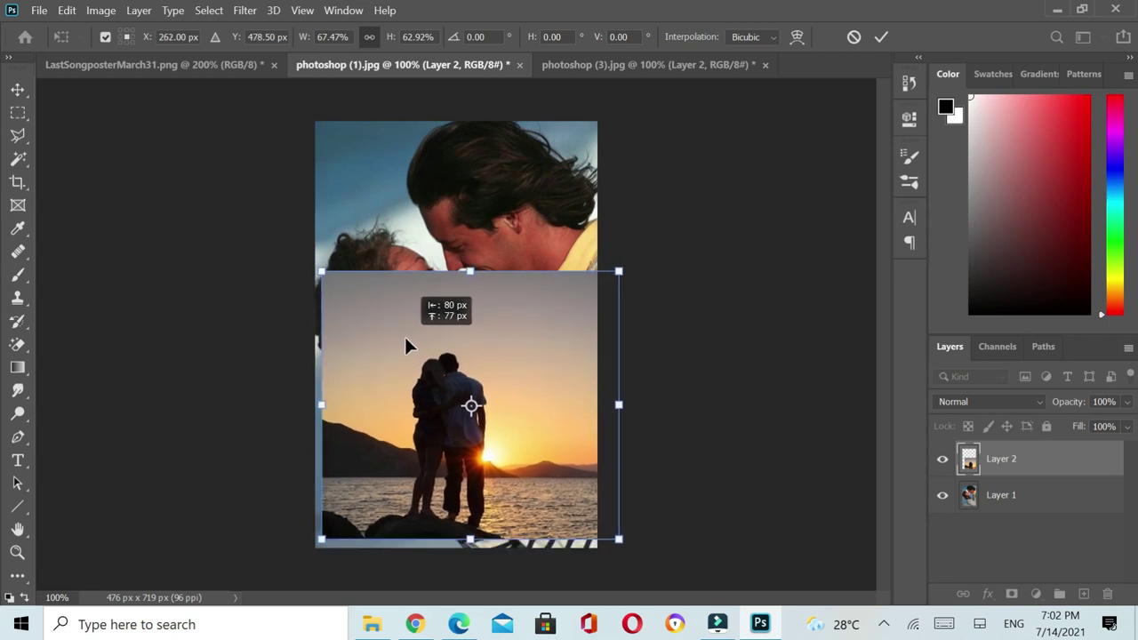
left_click_drag(402, 355, 405, 356)
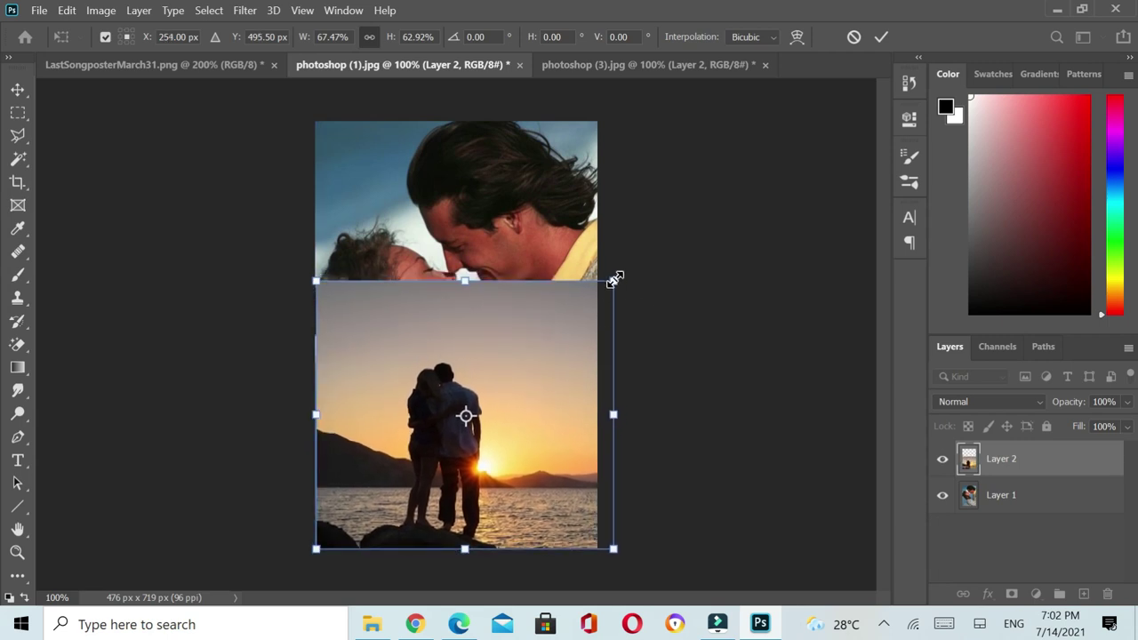
left_click_drag(613, 281, 565, 378)
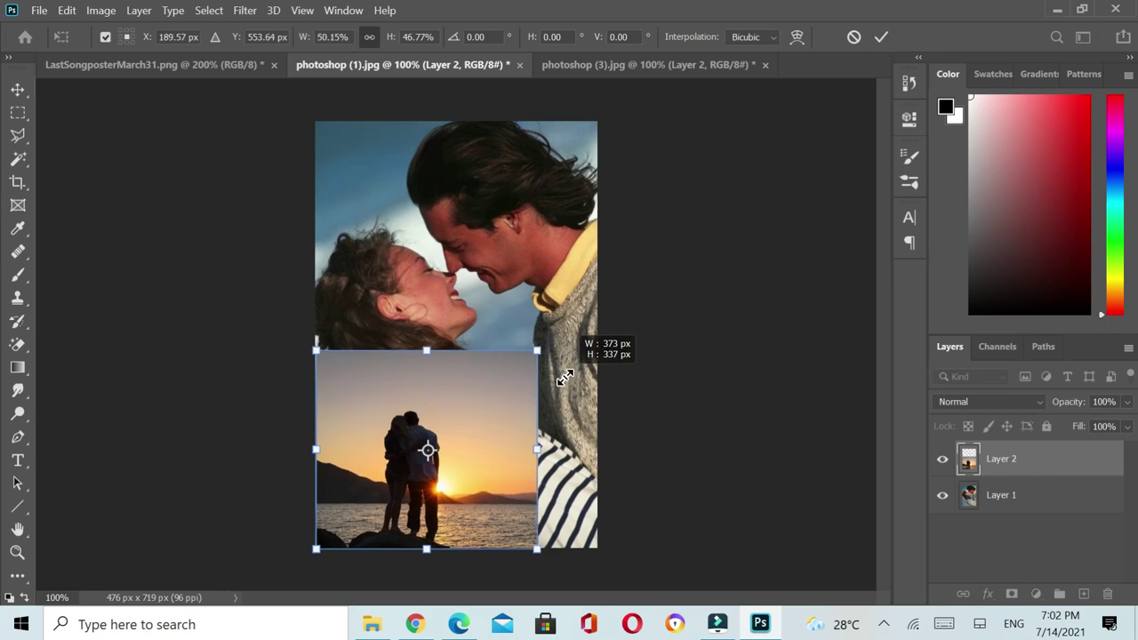
left_click_drag(537, 448, 602, 445)
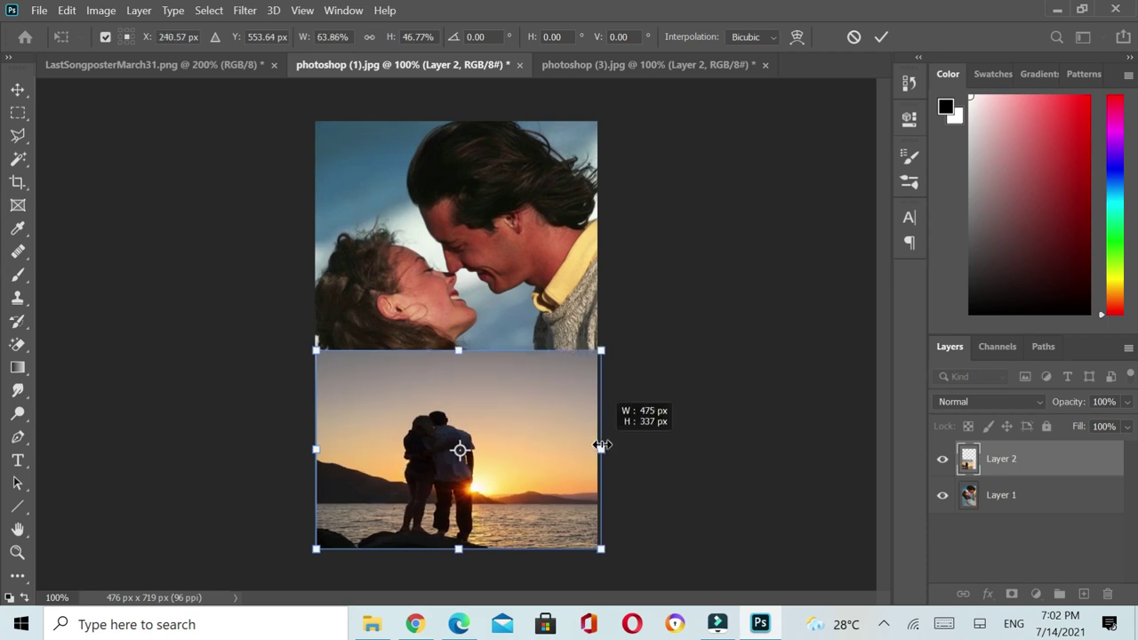
left_click_drag(456, 548, 450, 564)
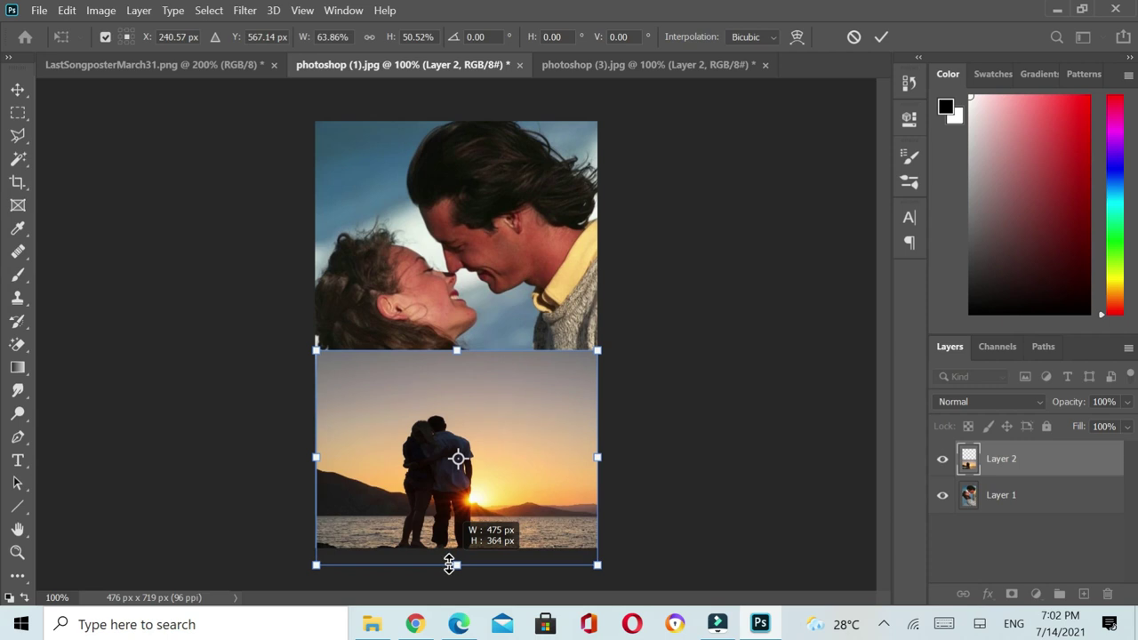
left_click_drag(496, 438, 506, 458)
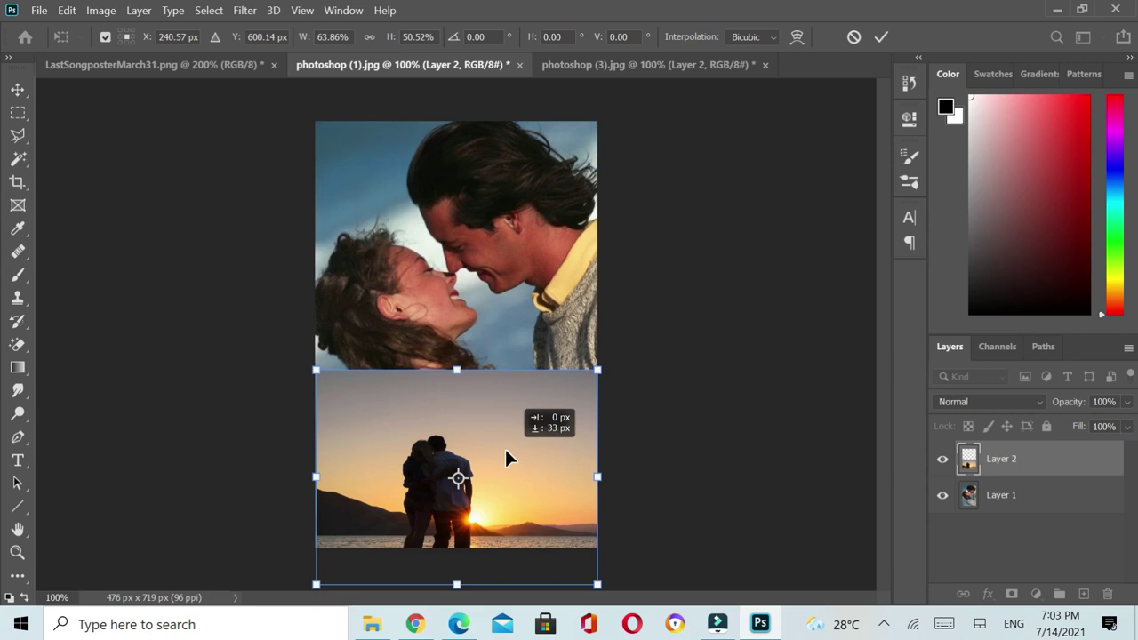
Step: Fine-tune Layer 2's scale to fill the lower half edge to edge, then commit the transform
left_click_drag(504, 458, 504, 458)
left_click_drag(313, 370, 347, 386)
mouse_move(393, 421)
left_mouse_down()
mouse_move(357, 377)
mouse_move(352, 389)
left_mouse_up()
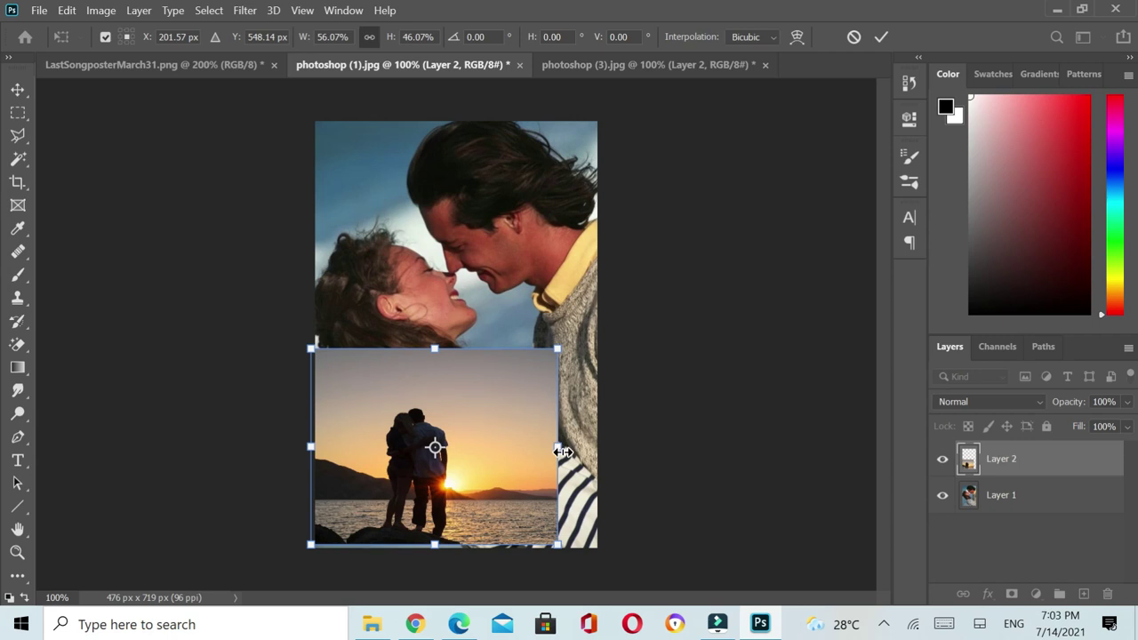
left_click_drag(558, 447, 602, 447)
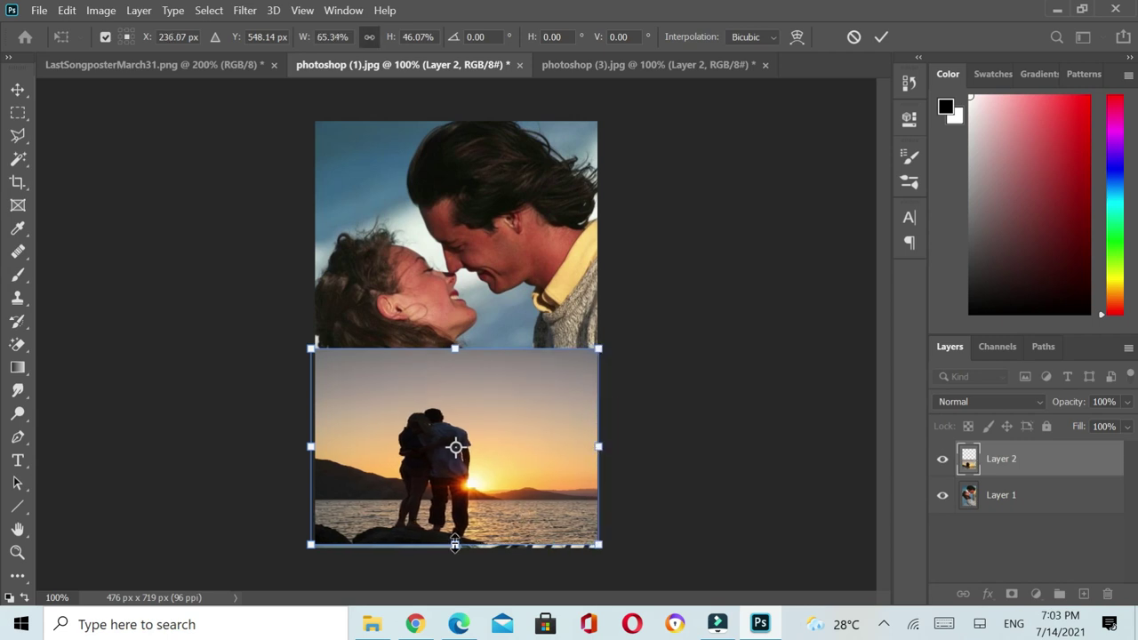
left_click_drag(453, 546, 453, 550)
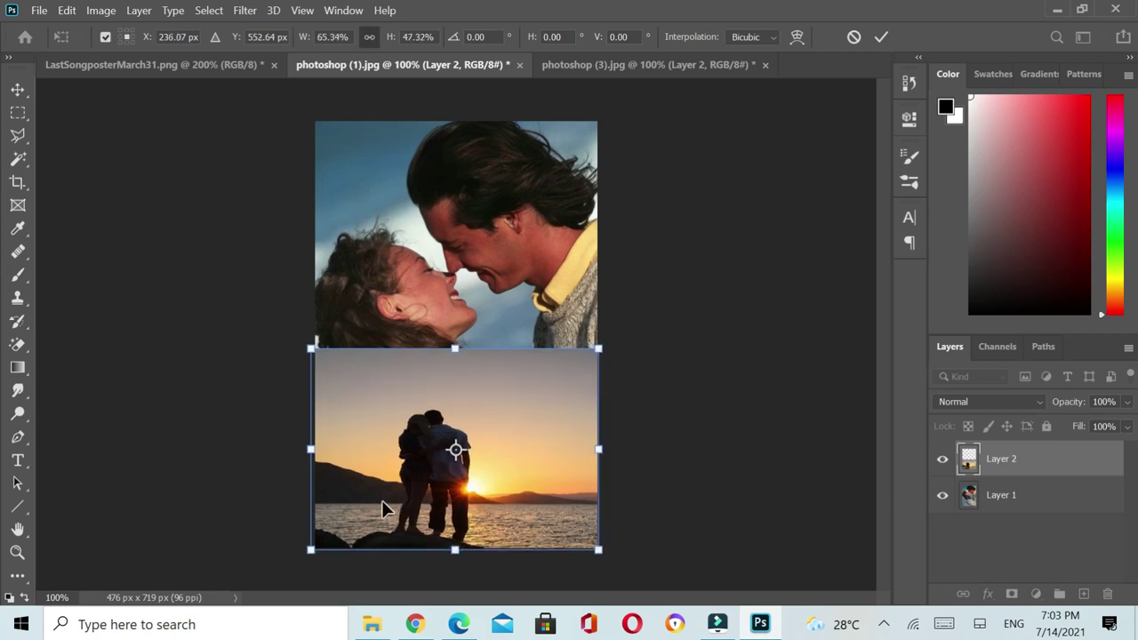
left_click_drag(598, 448, 603, 447)
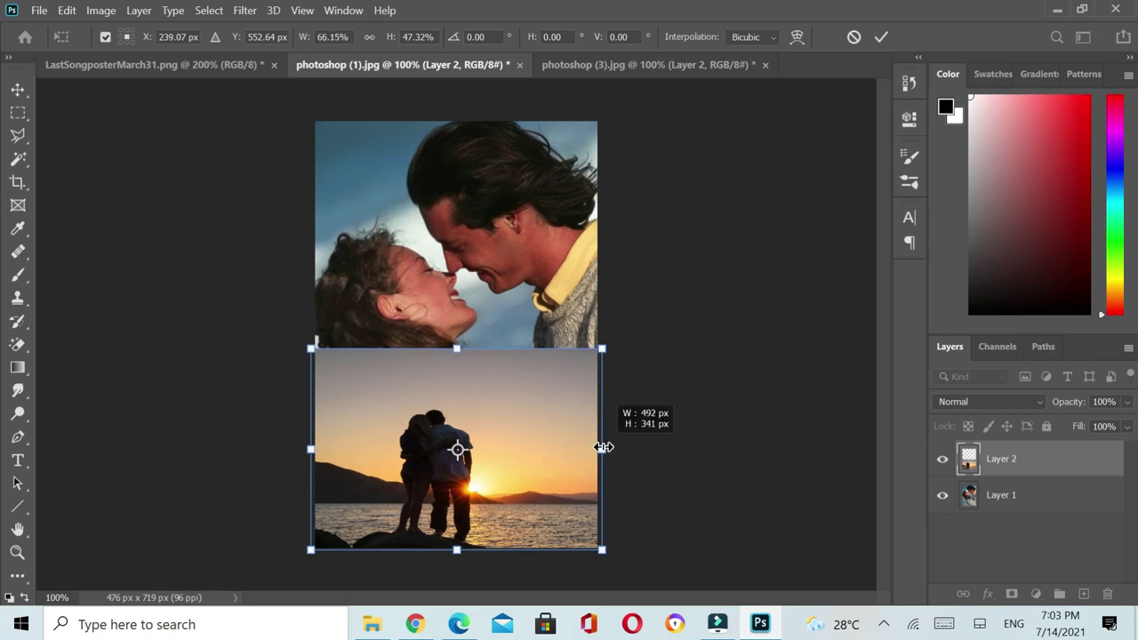
left_click_drag(457, 548, 457, 553)
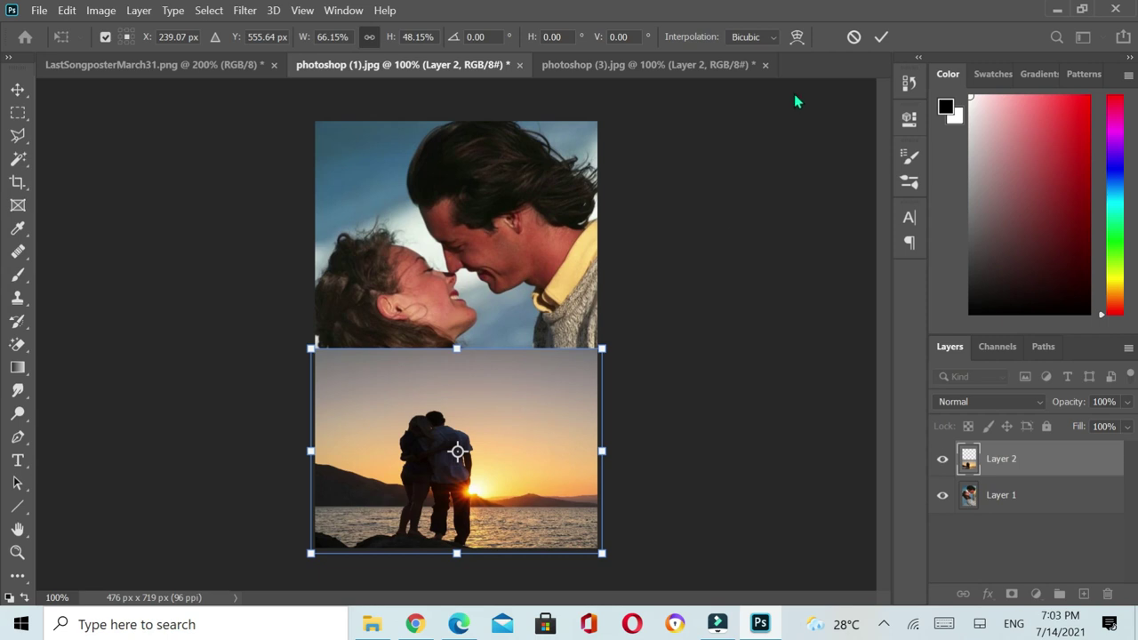
left_click(879, 38)
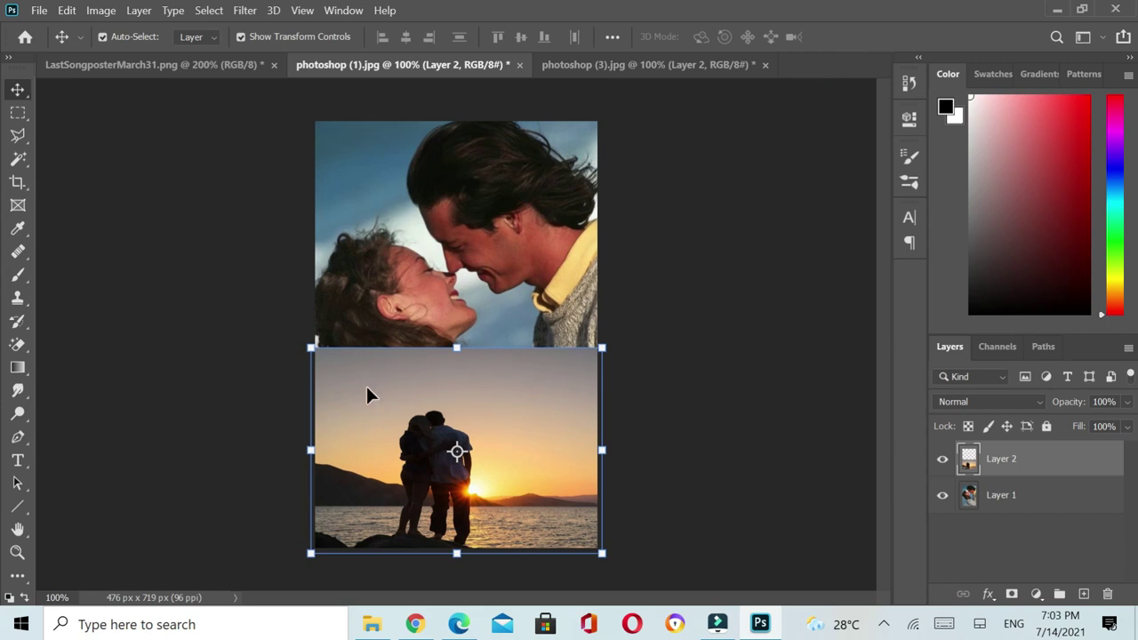
Step: Free Transform Layer 2 again, pulling its left edge flush with the canvas, and commit
left_click(66, 11)
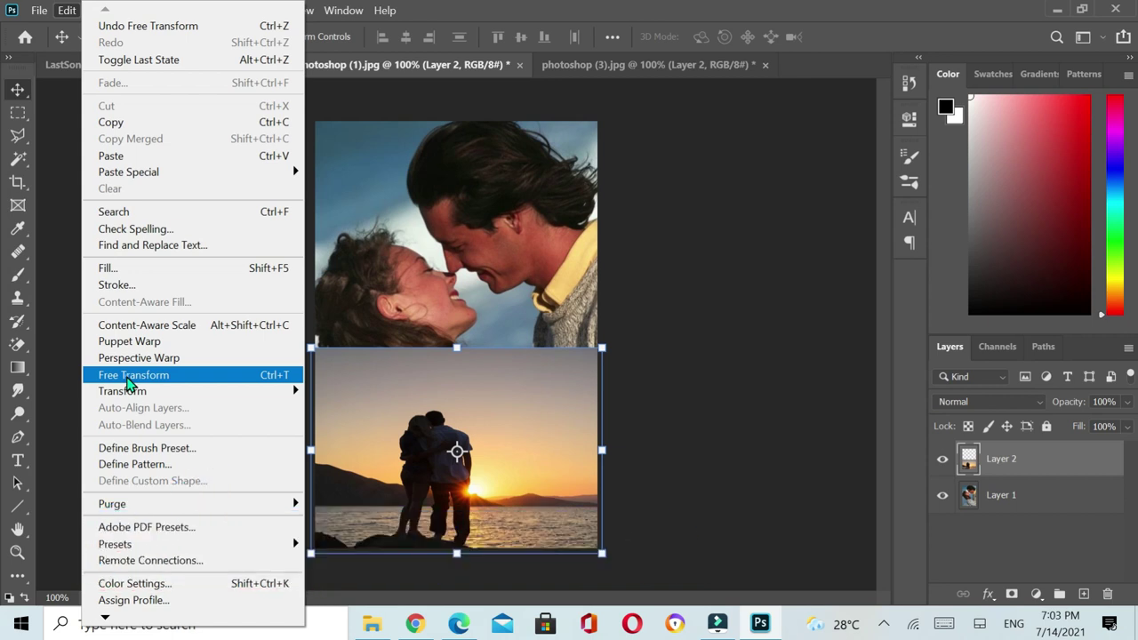
left_click(128, 382)
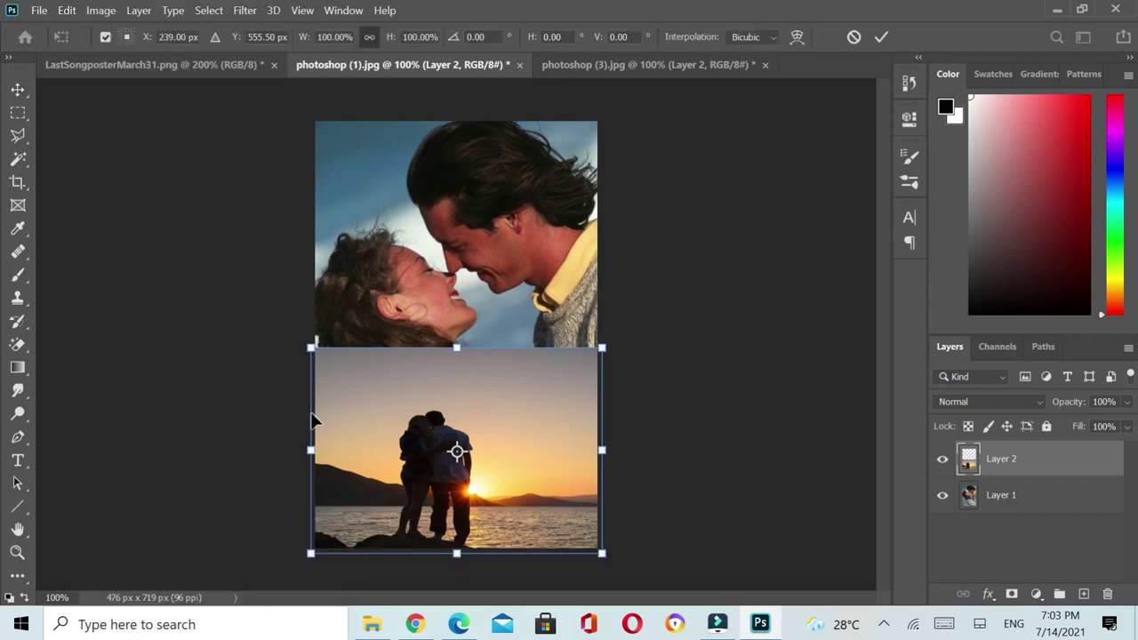
left_click_drag(307, 448, 312, 449)
key("Return")
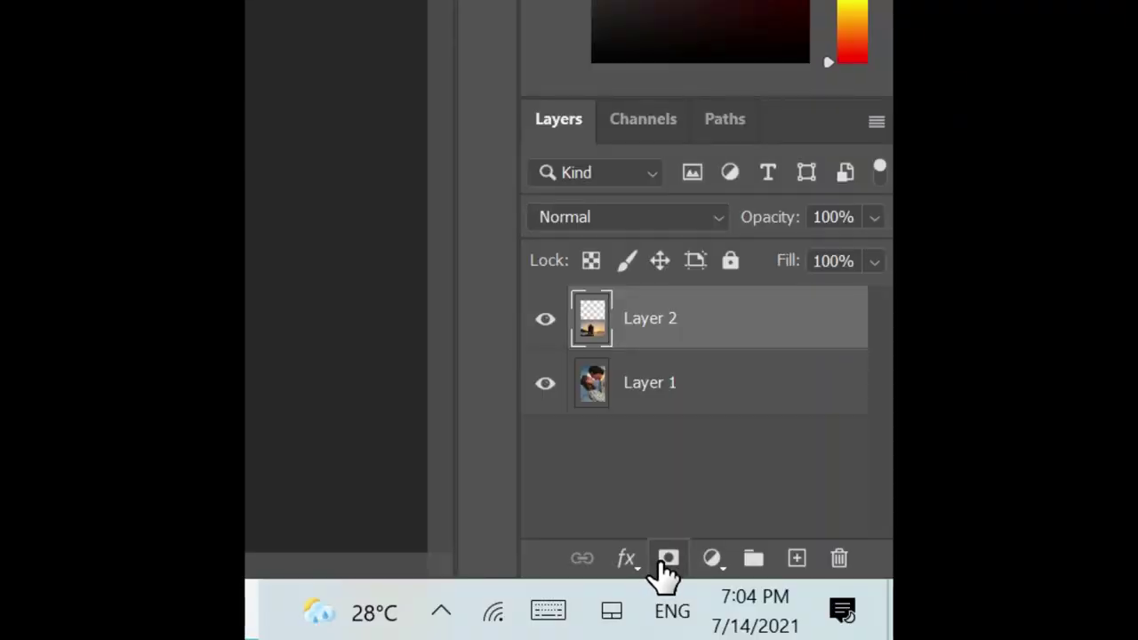
Step: Add a white layer mask to Layer 2 from the Layers panel
left_click(666, 559)
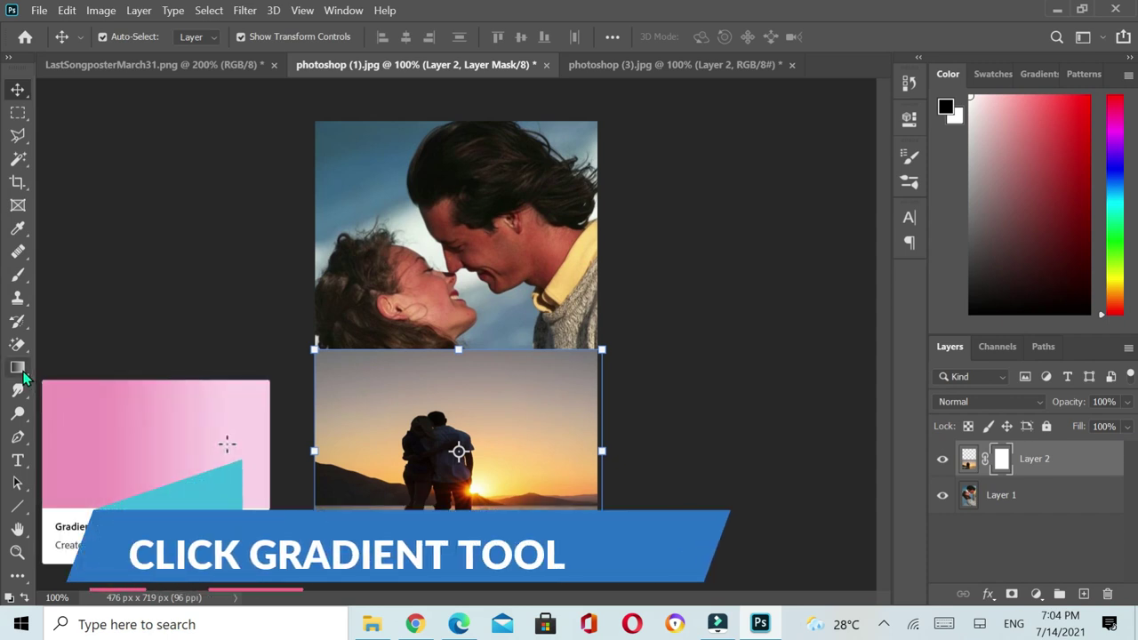
Step: Choose the Gradient Tool with the Basics 'Black, White' preset
left_click(24, 376)
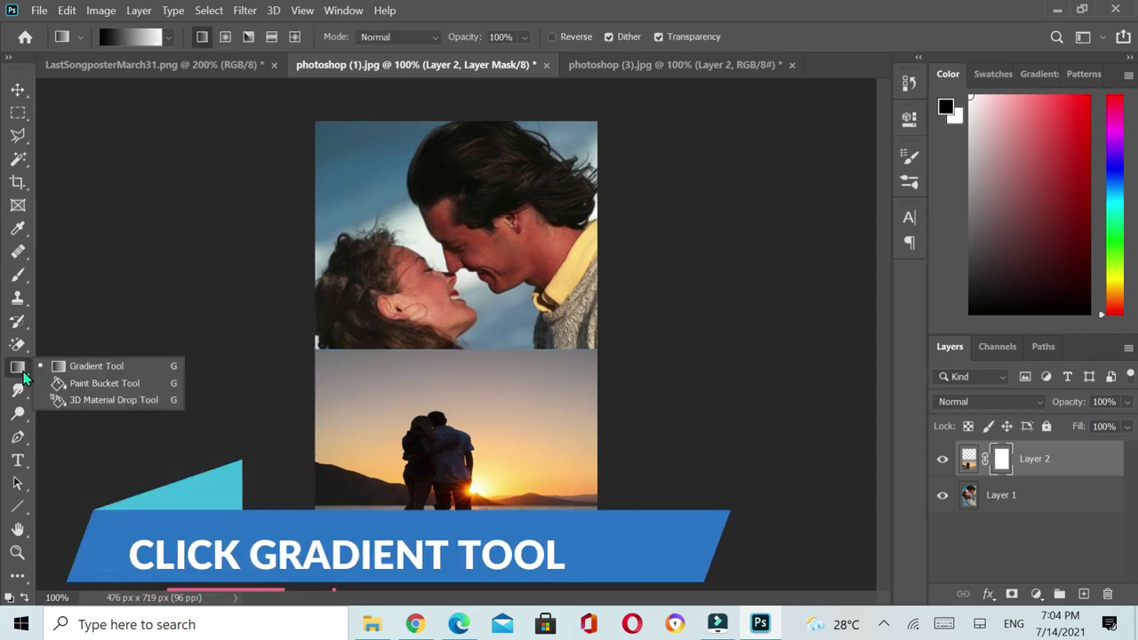
left_click(78, 366)
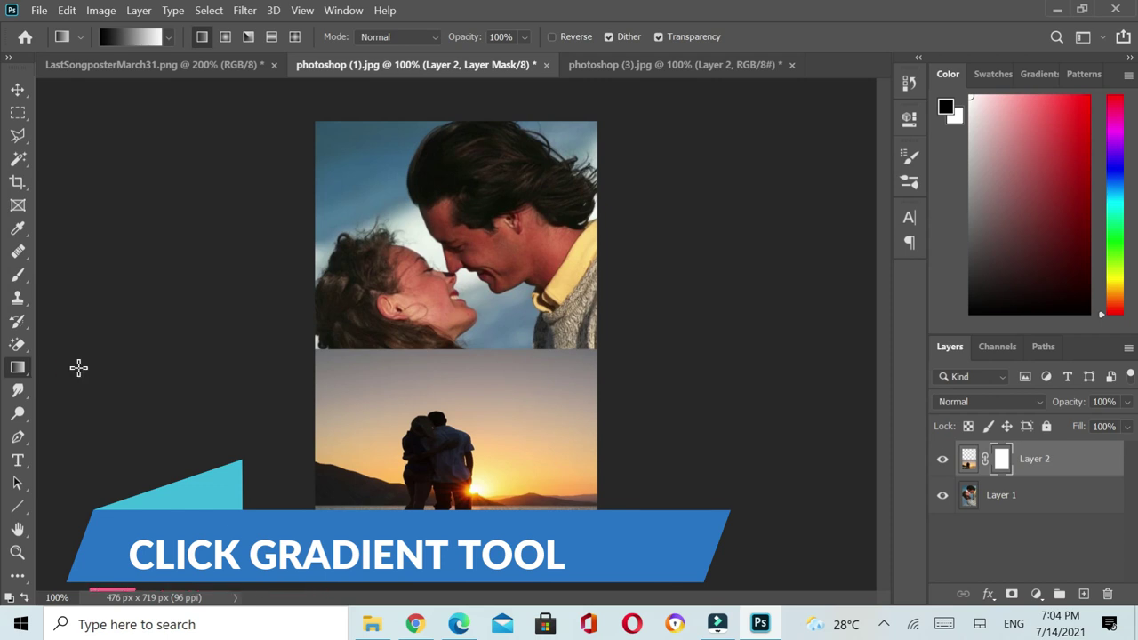
left_click(168, 38)
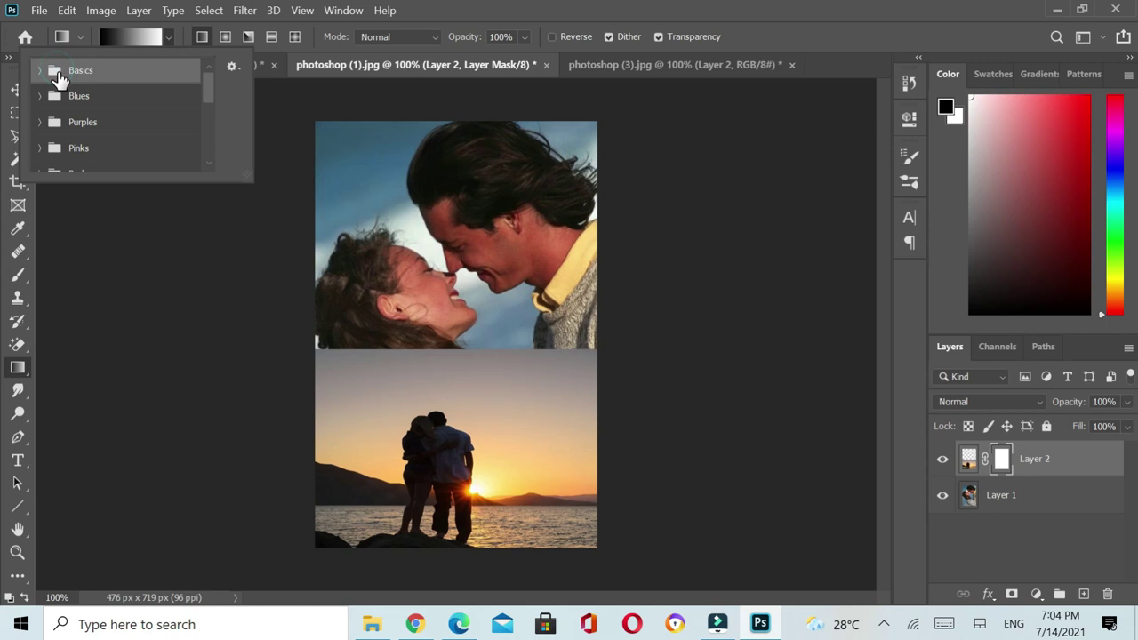
left_click(49, 70)
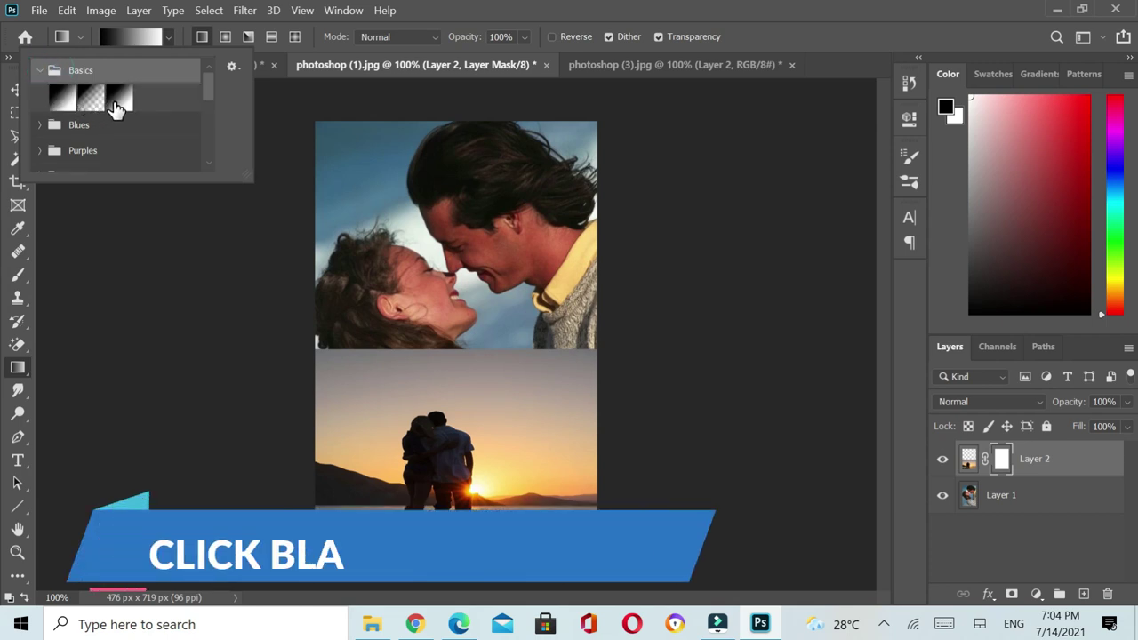
left_click(120, 103)
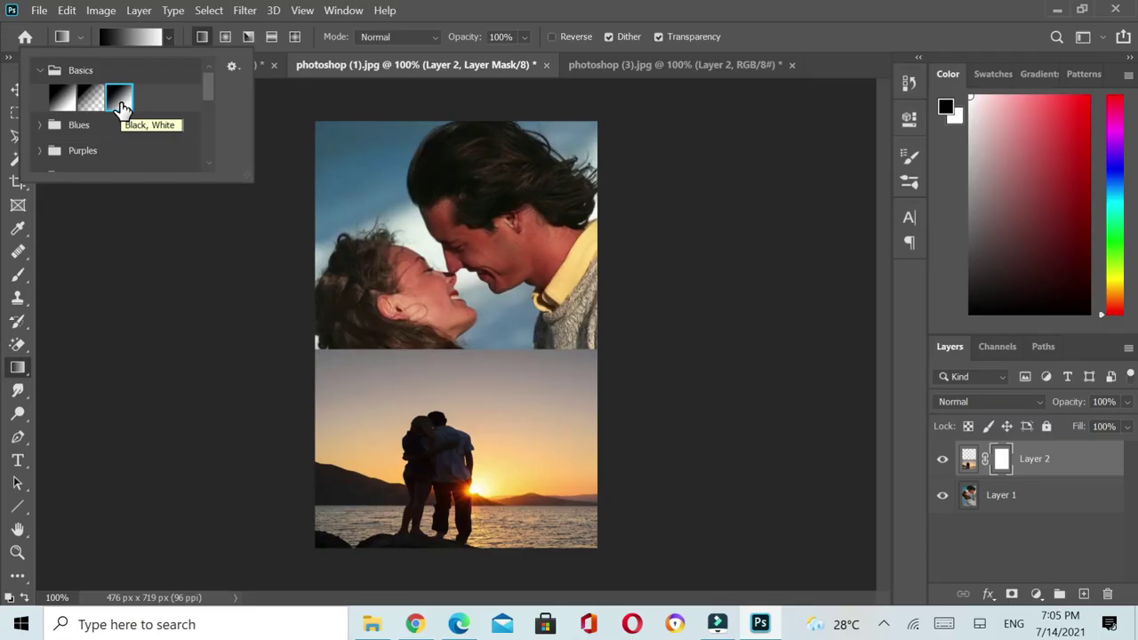
double_click(119, 102)
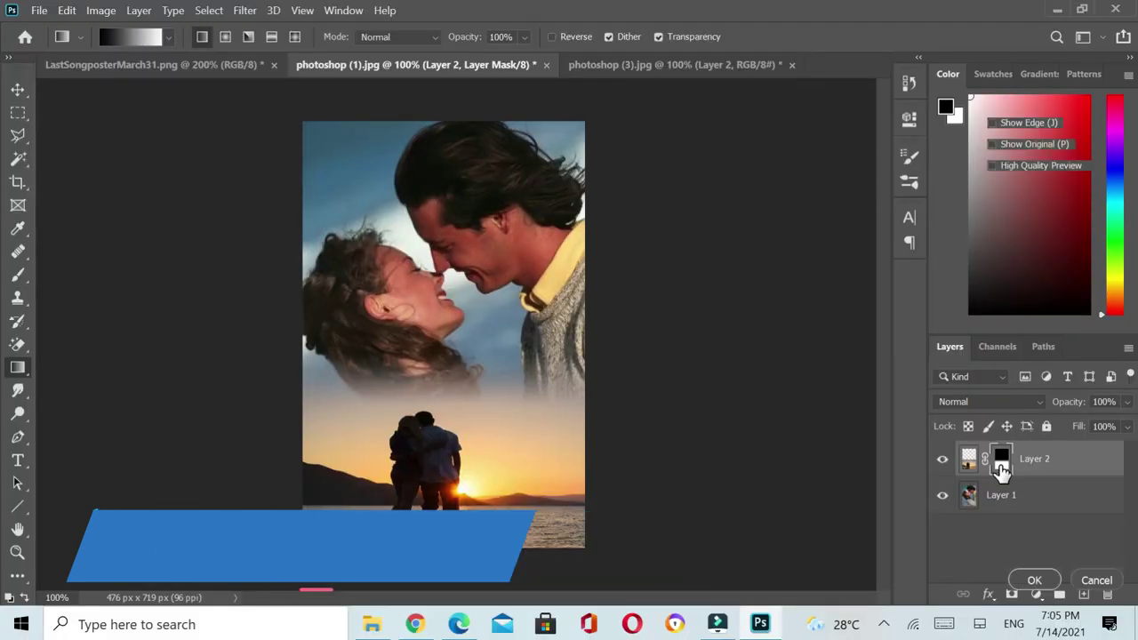
double_click(1001, 457)
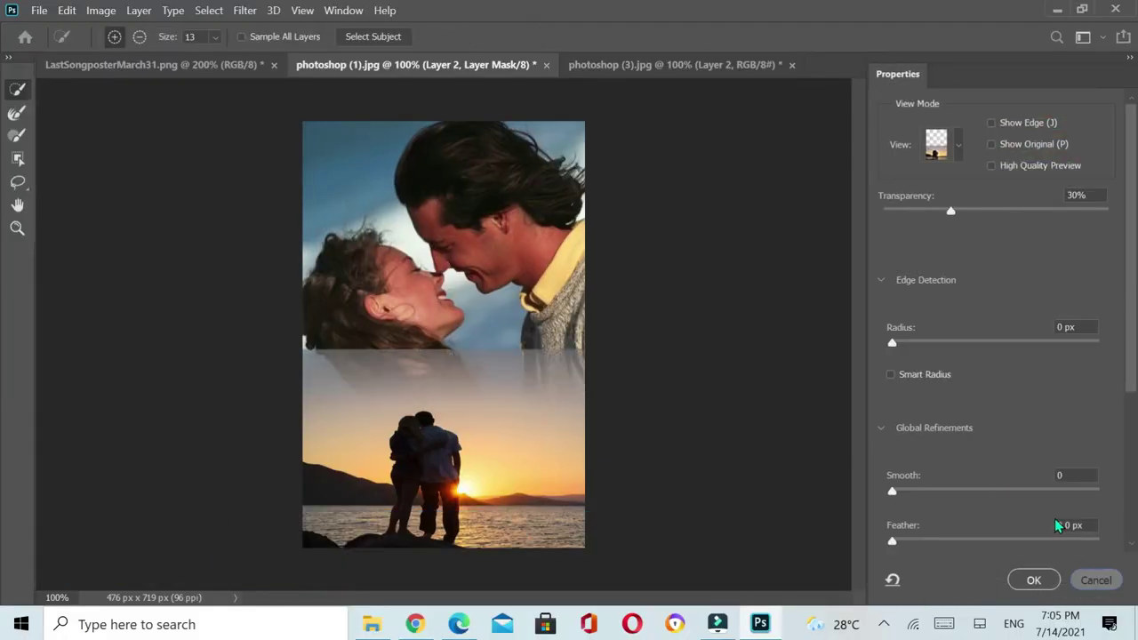
left_click(1084, 578)
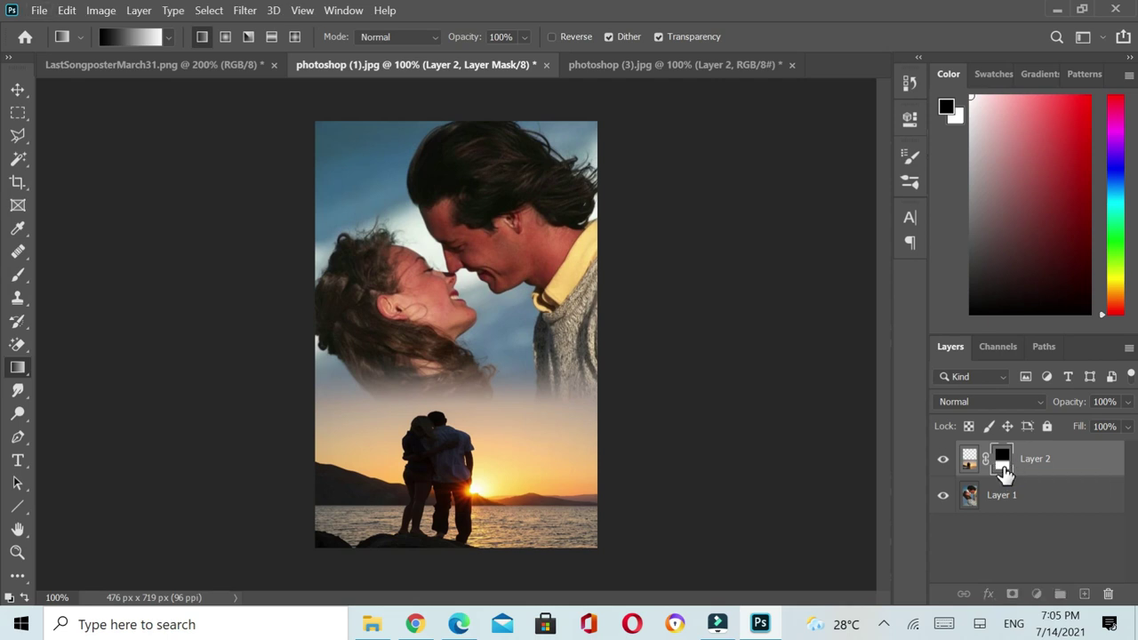
key("alt")
left_click(1003, 473, "alt")
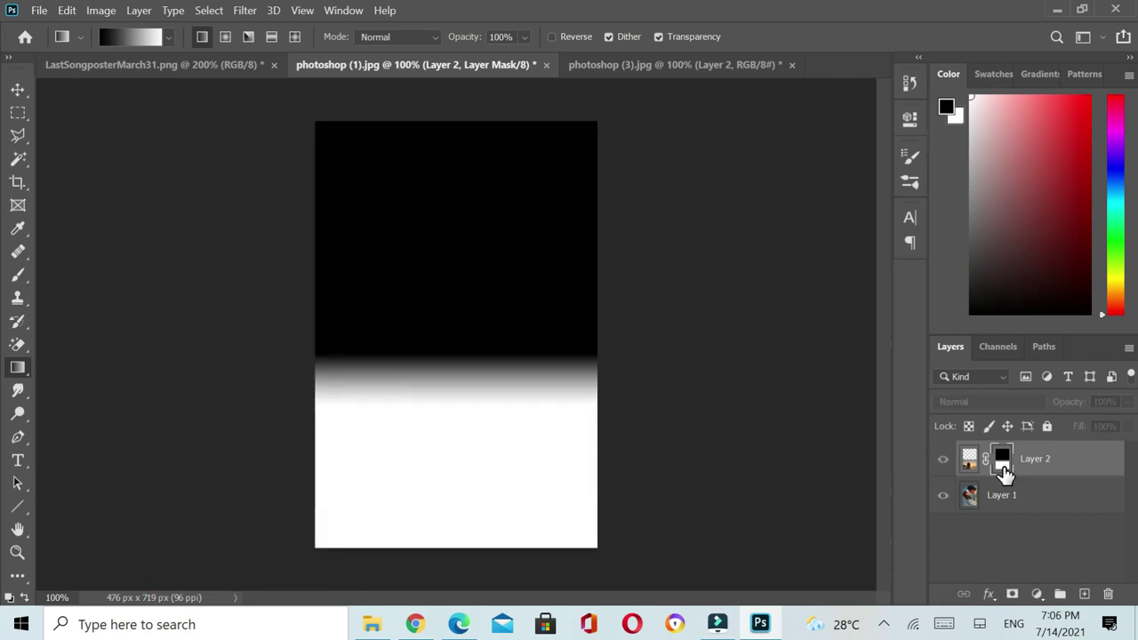
key("alt")
left_click(1003, 473, "alt")
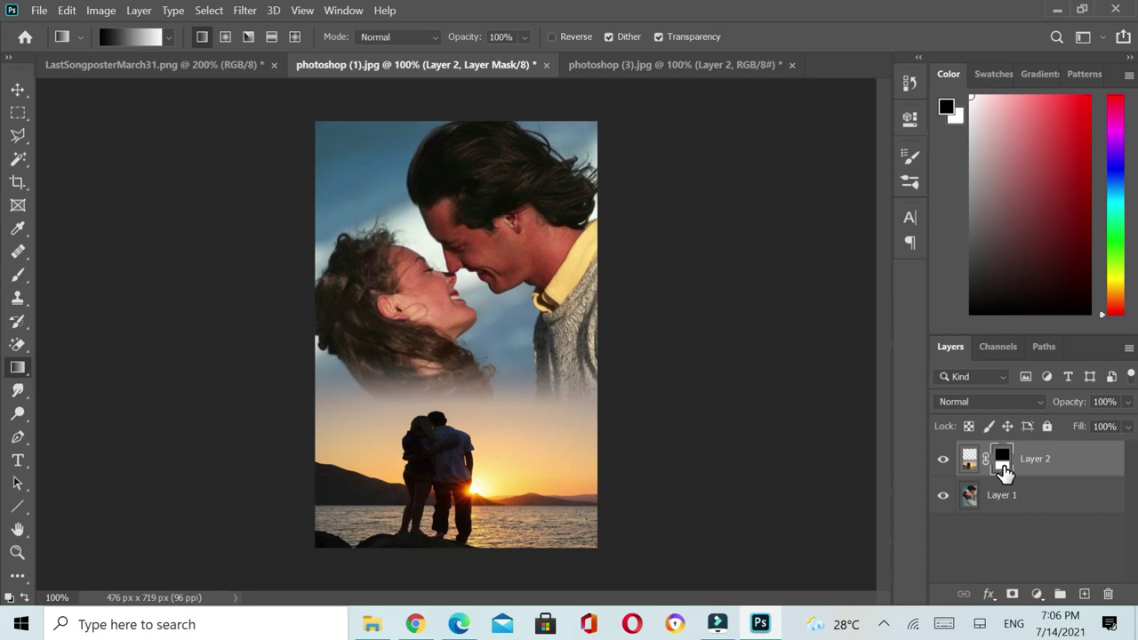
Step: Stamp all visible layers into a new merged Layer 3 and select it
left_click_drag(1002, 471, 1007, 475)
key("ctrl+shift+alt+e")
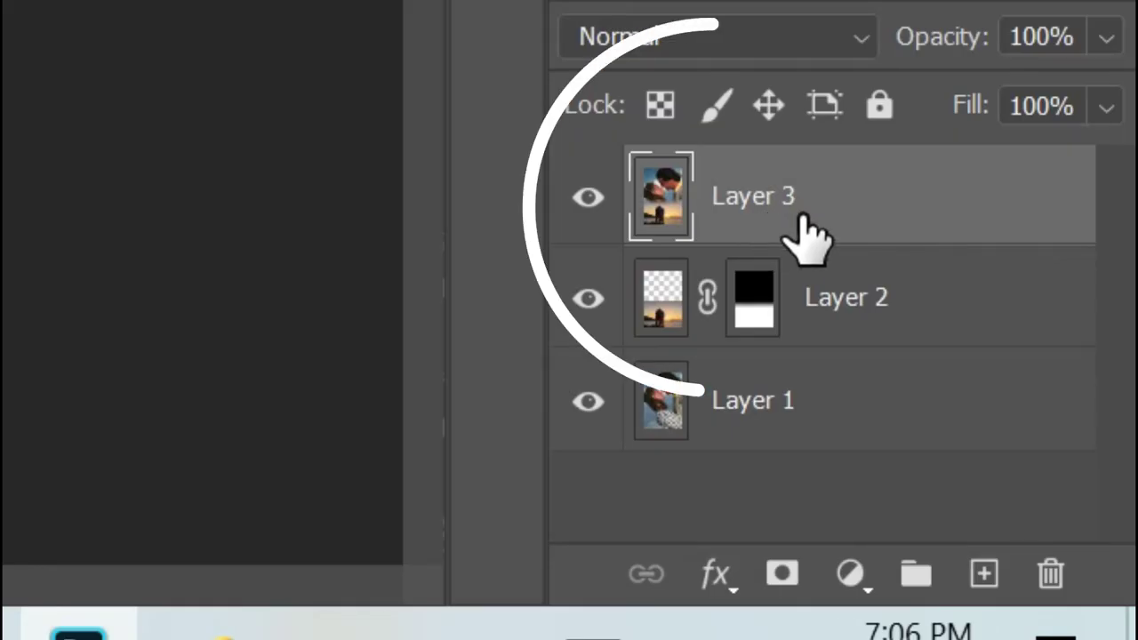
left_click(889, 305)
left_click(888, 386)
left_click(918, 334)
left_click(914, 196)
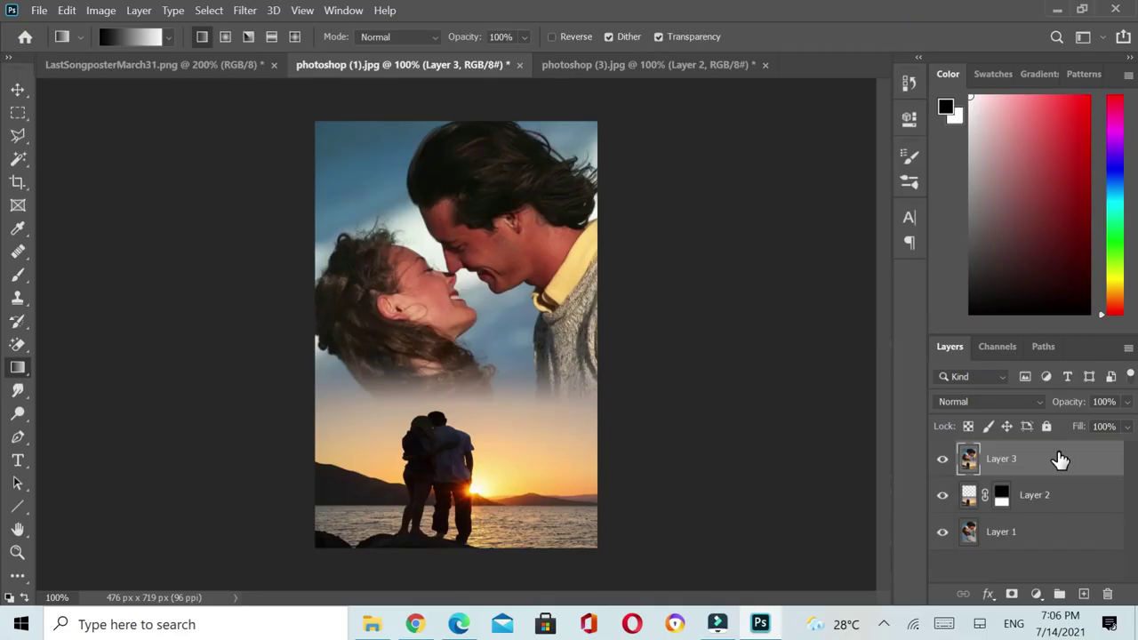
Step: Apply Add Noise to Layer 3: Gaussian, Monochromatic, amount about 3%
left_click(246, 11)
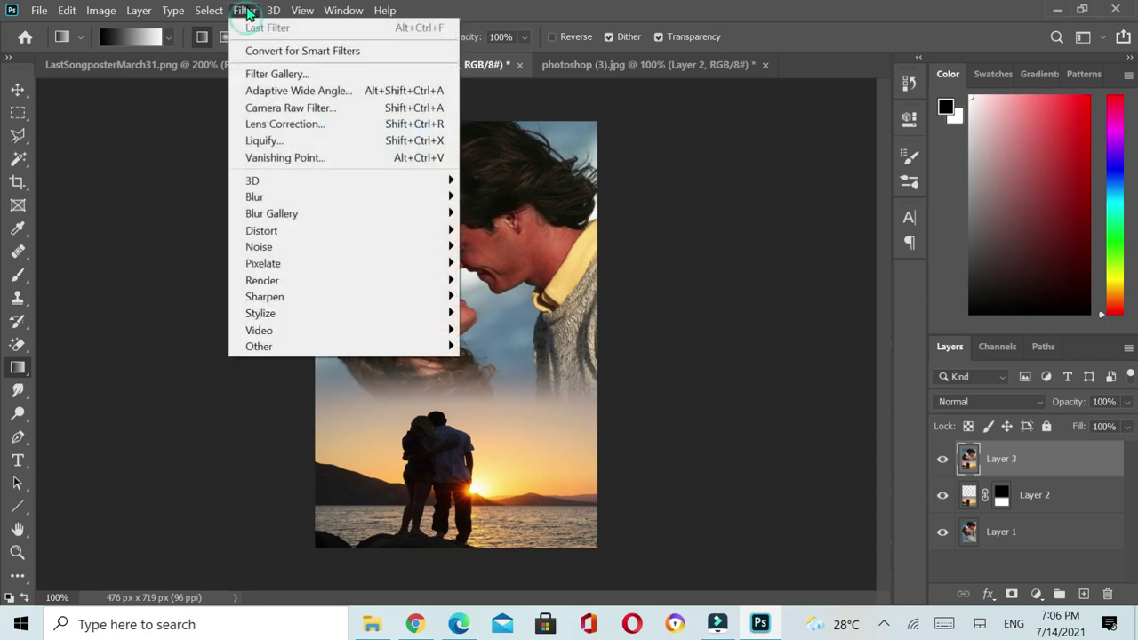
mouse_move(260, 246)
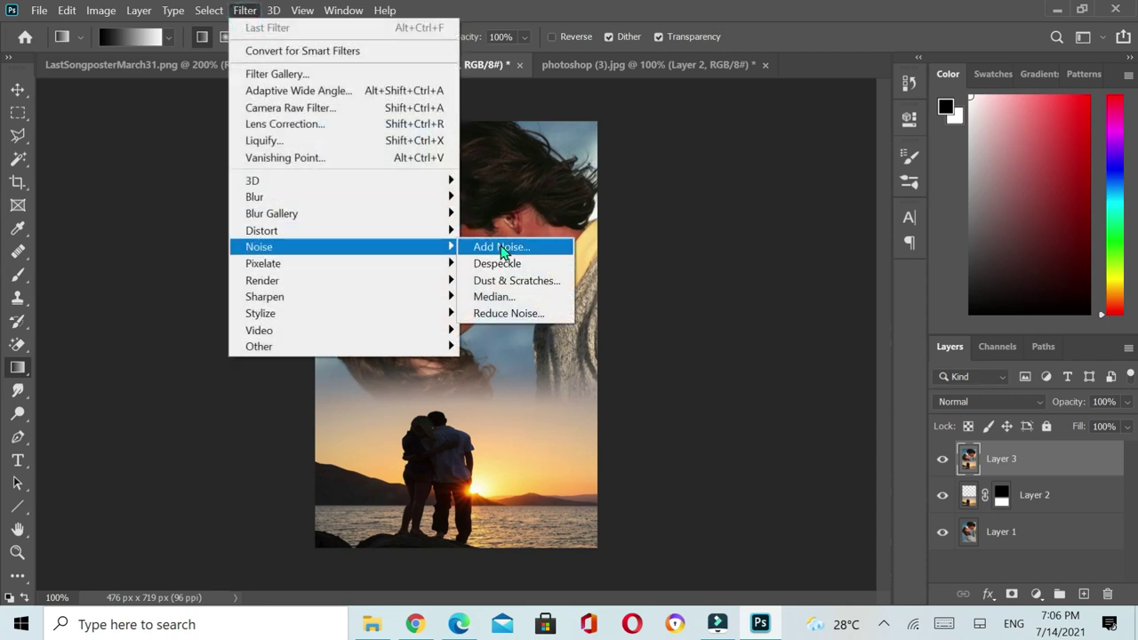
left_click(499, 245)
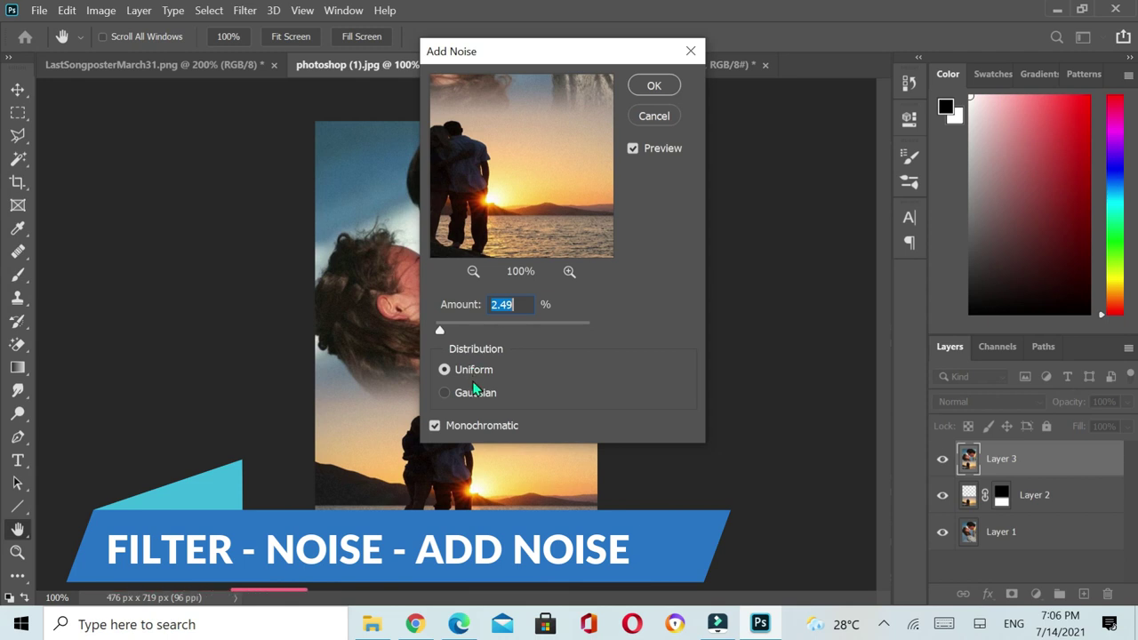
left_click(474, 393)
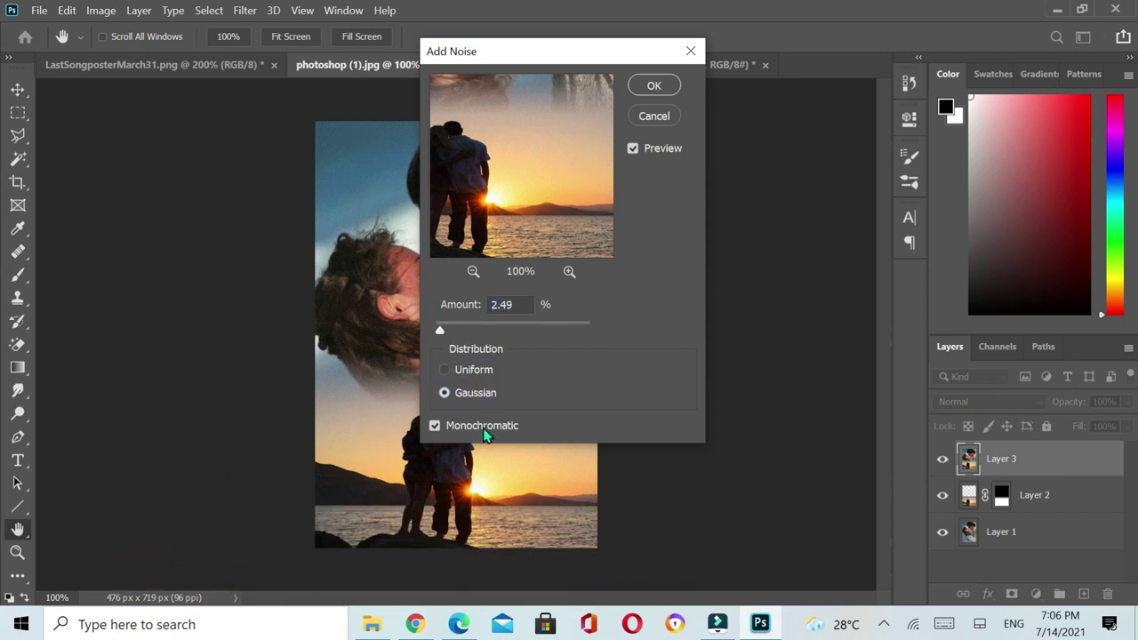
left_click(434, 427)
mouse_move(440, 331)
left_mouse_down()
mouse_move(454, 336)
mouse_move(444, 331)
left_mouse_up()
left_click_drag(529, 73, 663, 126)
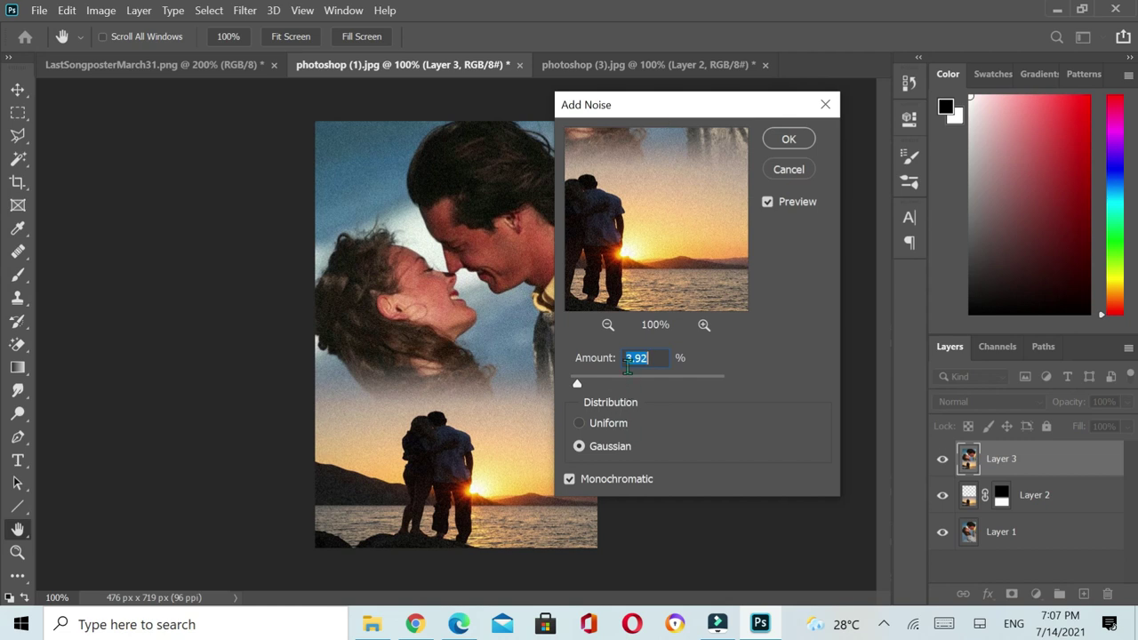
left_click_drag(578, 389, 576, 387)
left_click_drag(575, 387, 575, 386)
left_click(787, 140)
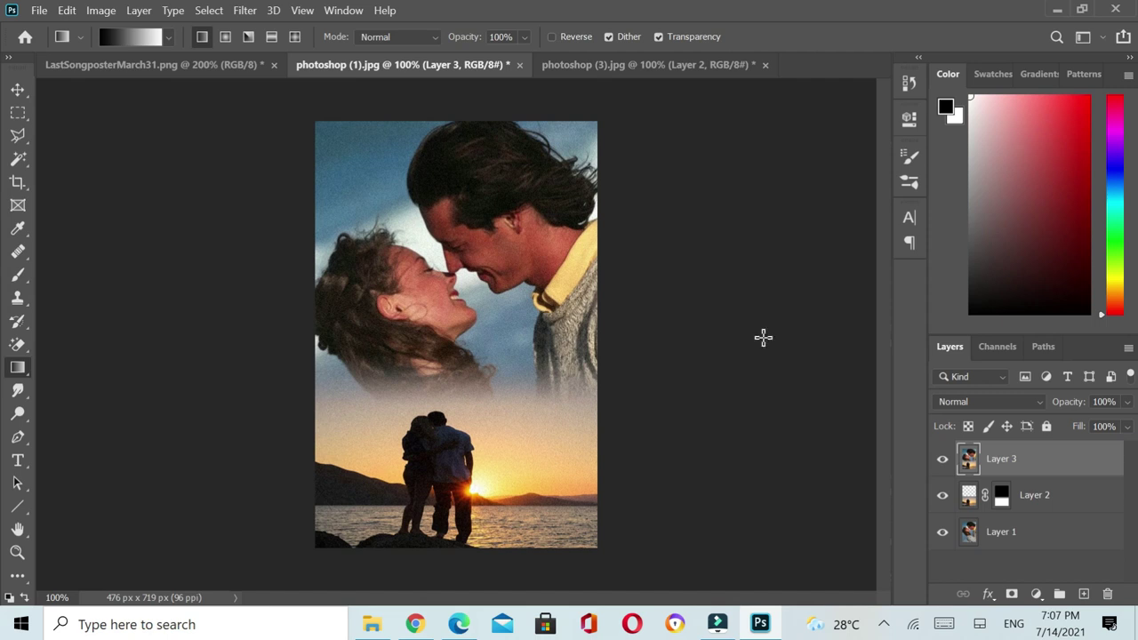
Step: Add a 'Black & White 1' adjustment layer above Layer 3 and apply its Auto mix
left_click(142, 10)
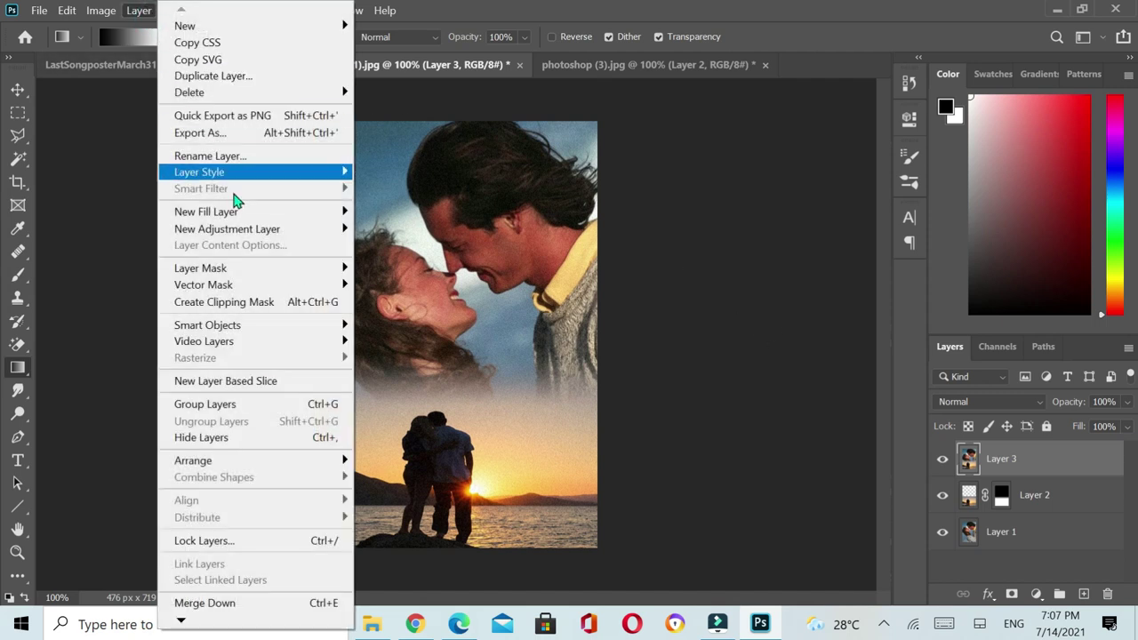
left_click(253, 229)
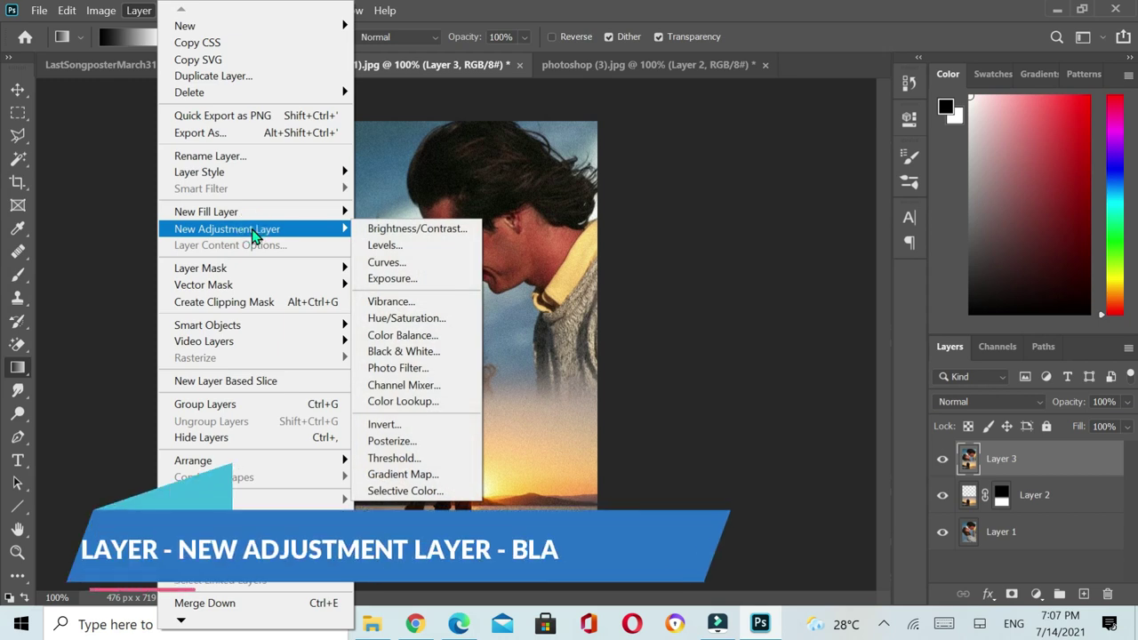
left_click(427, 352)
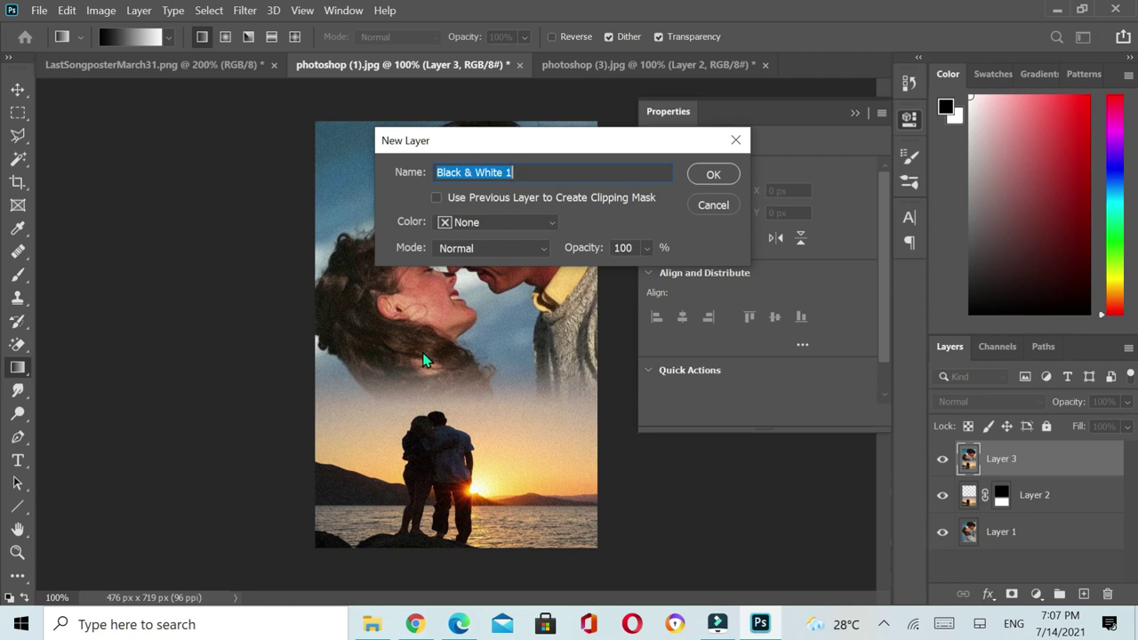
left_click(710, 173)
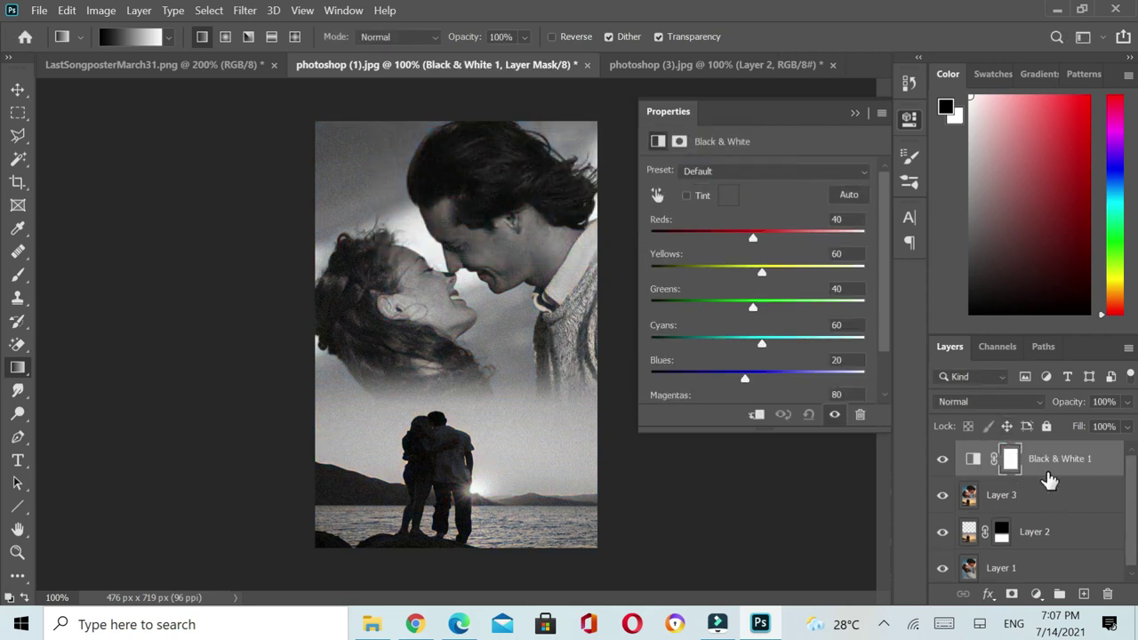
left_click(1056, 484)
left_click(1064, 463)
left_click(848, 196)
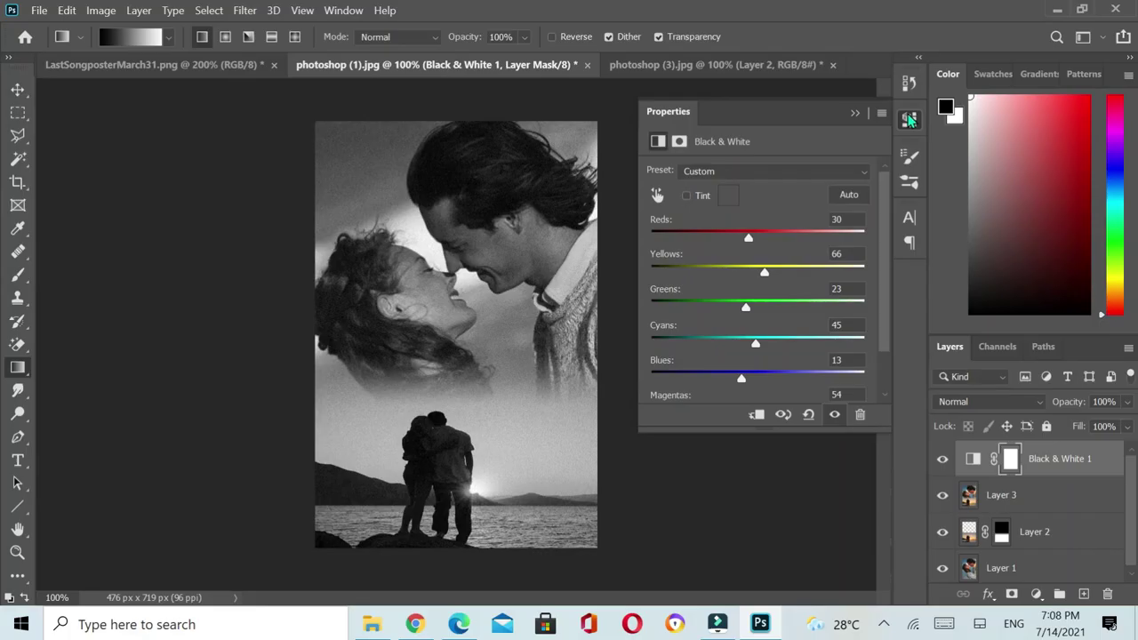
left_click(908, 118)
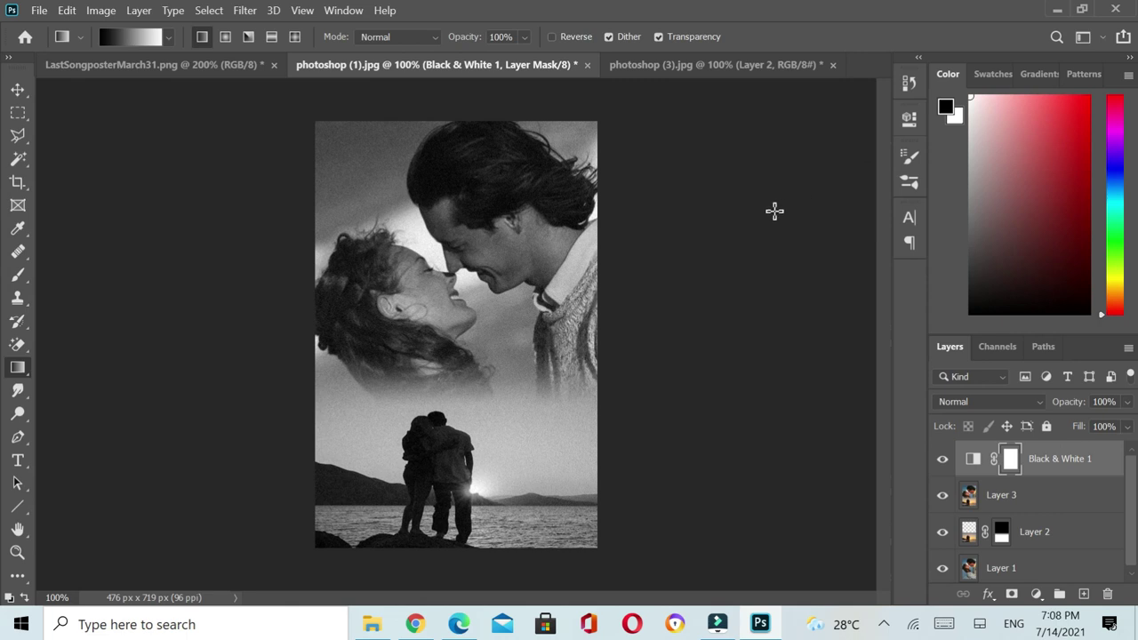
Step: Add a Hue/Saturation adjustment layer named 'Hue/Saturation 1' at the top of the stack
left_click(146, 12)
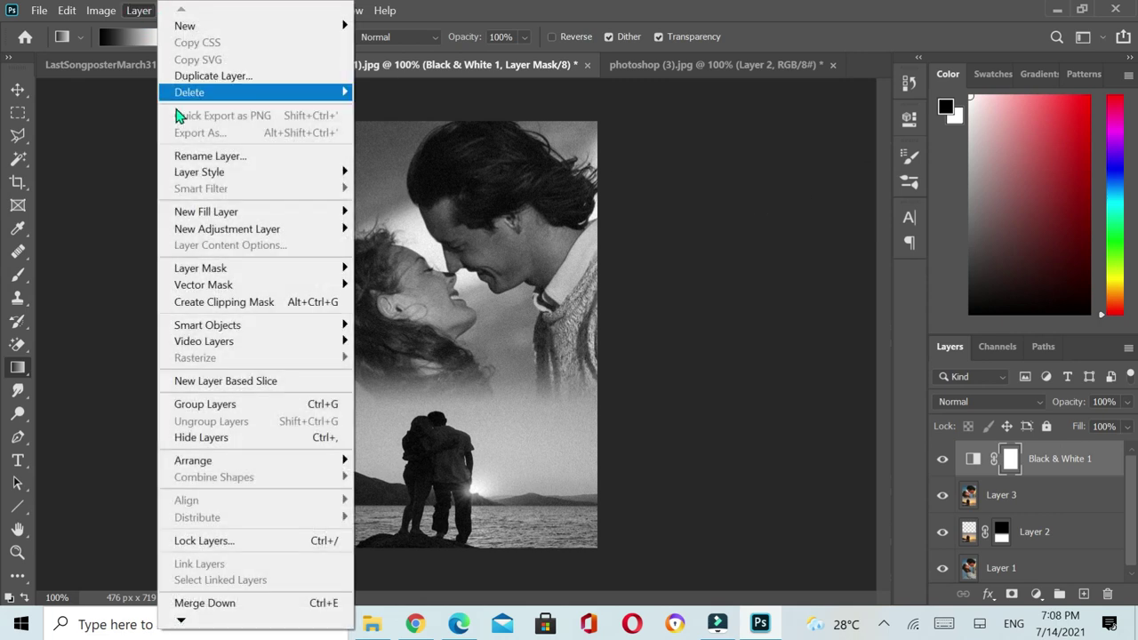
mouse_move(227, 229)
left_click(415, 319)
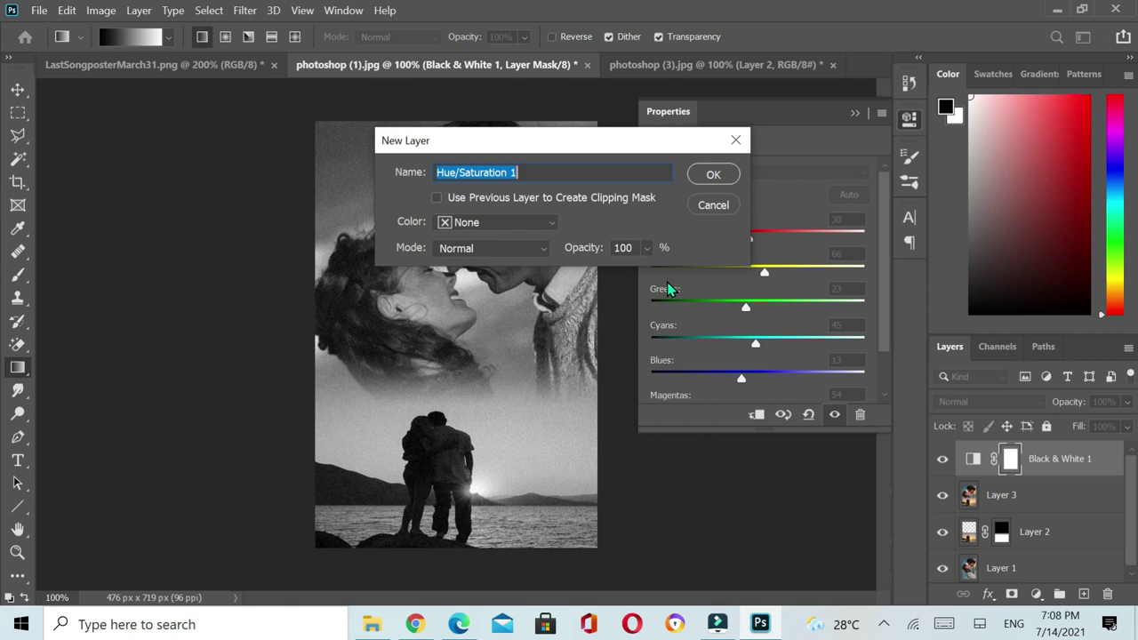
left_click(704, 172)
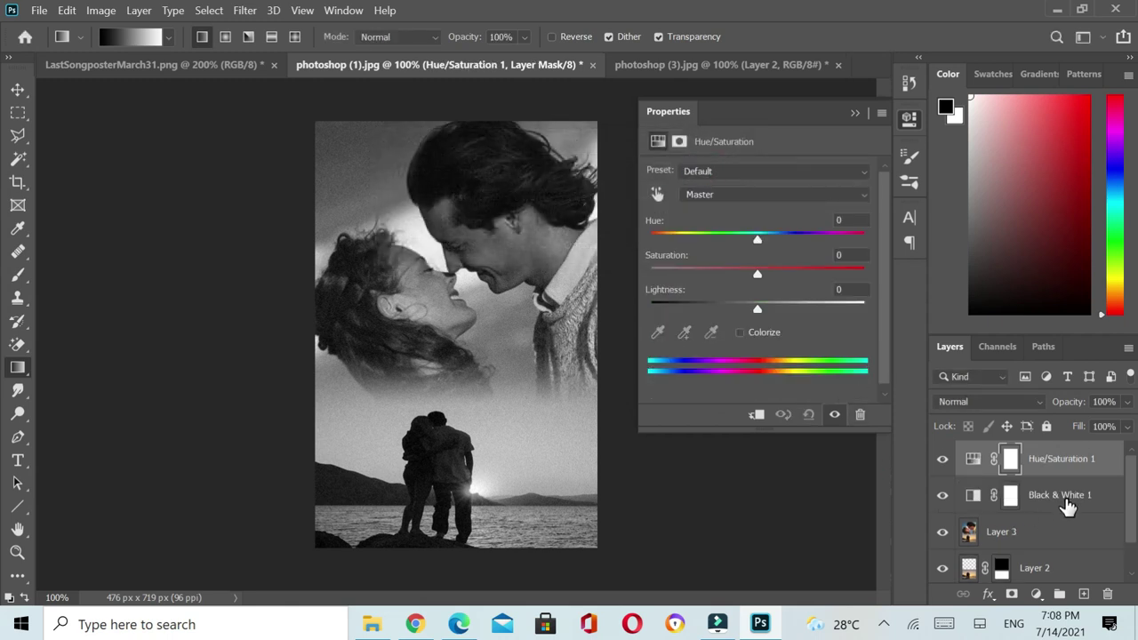
left_click(1070, 502)
left_click(1069, 462)
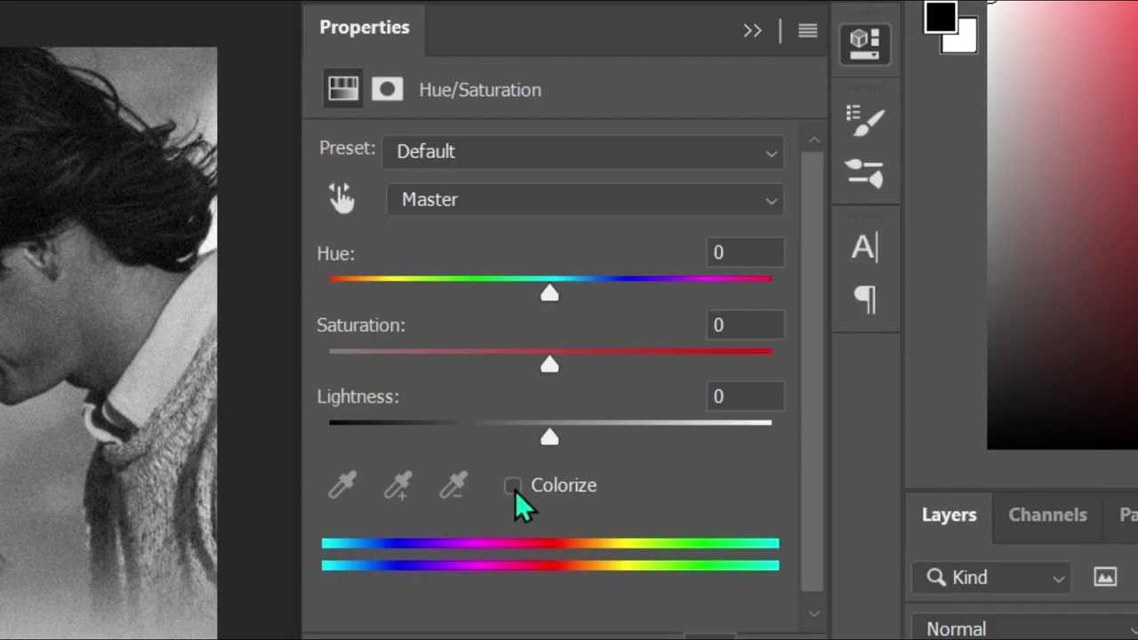
Step: Colorize the Hue/Saturation layer with Hue 30 and Saturation 35 for a sepia tint
left_click(739, 333)
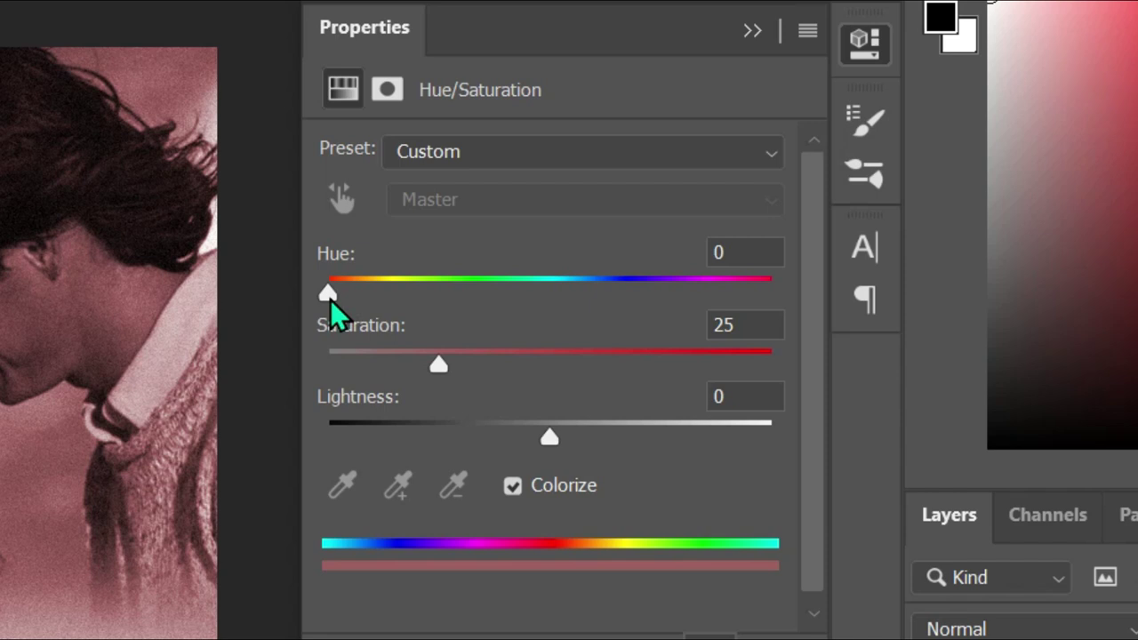
left_click_drag(331, 296, 367, 310)
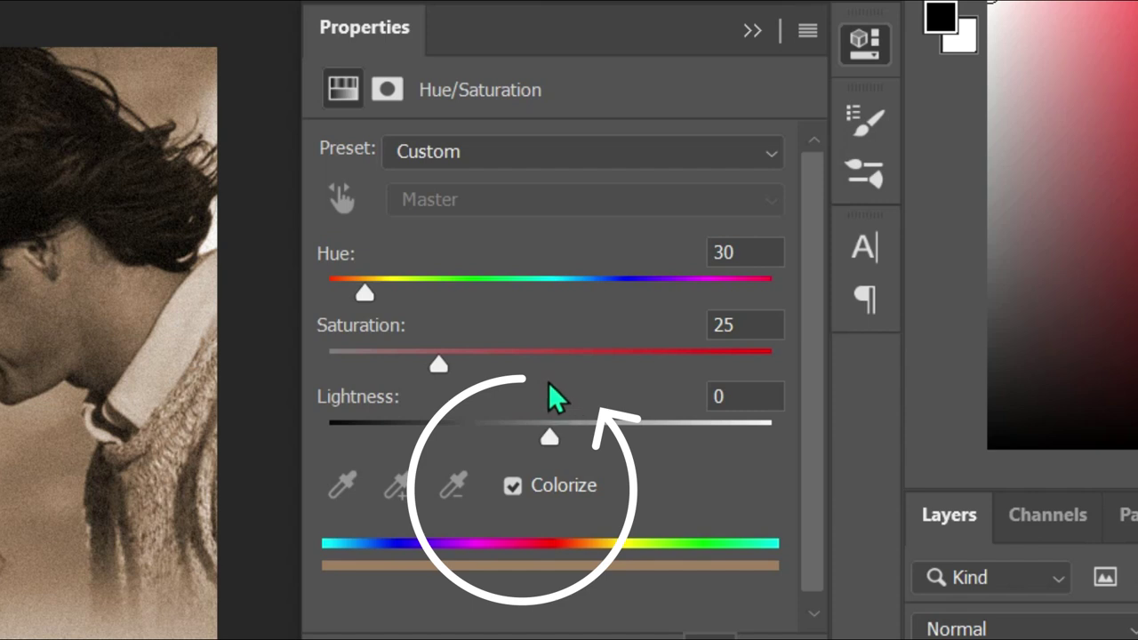
left_click_drag(439, 363, 485, 375)
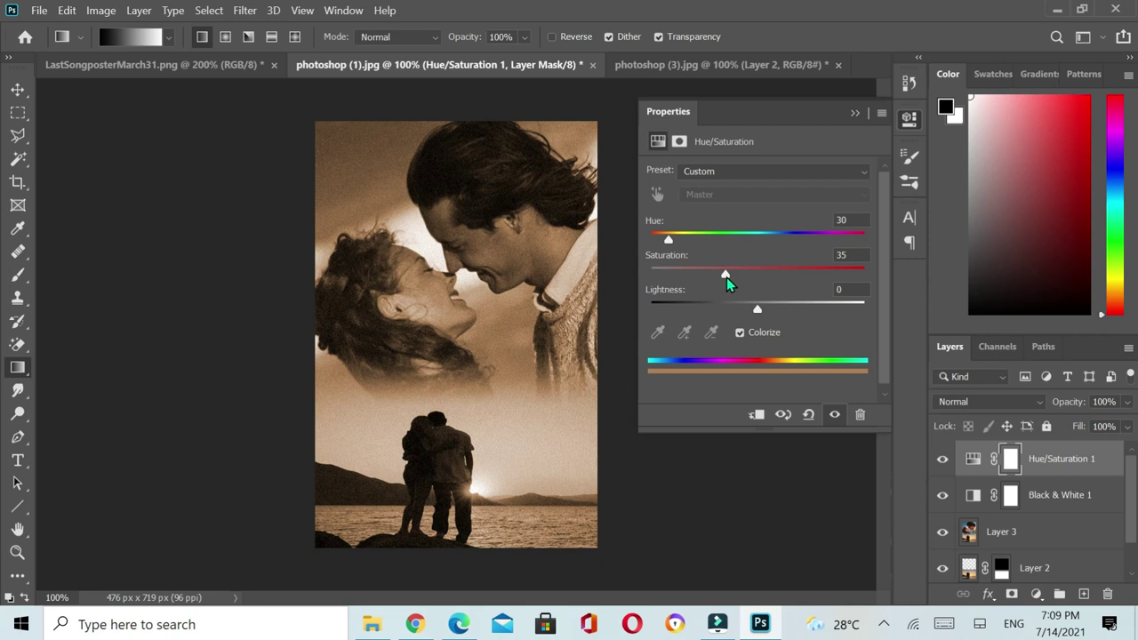
left_click(910, 118)
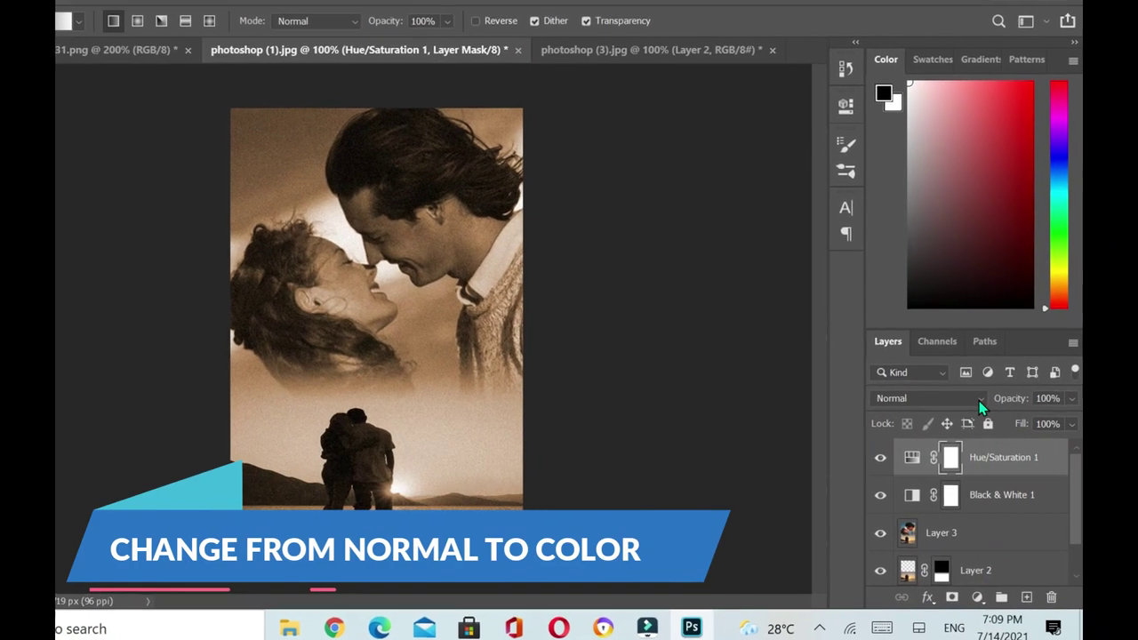
Step: Switch the Hue/Saturation 1 sepia tint layer's blend mode from its dropdown to Color
left_click(980, 405)
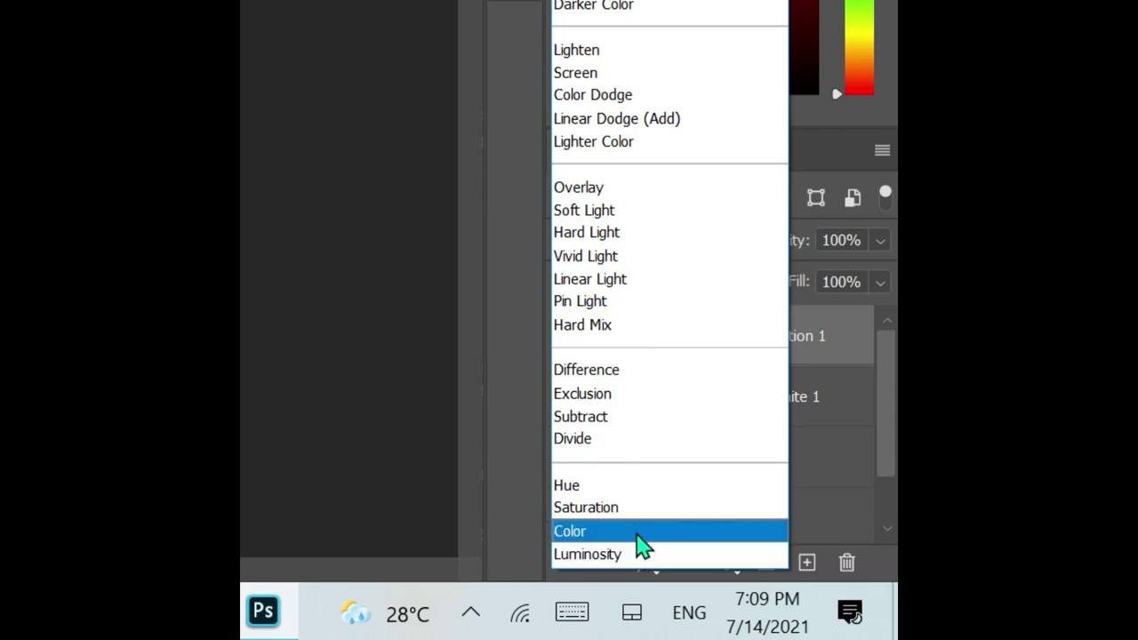
left_click(593, 591)
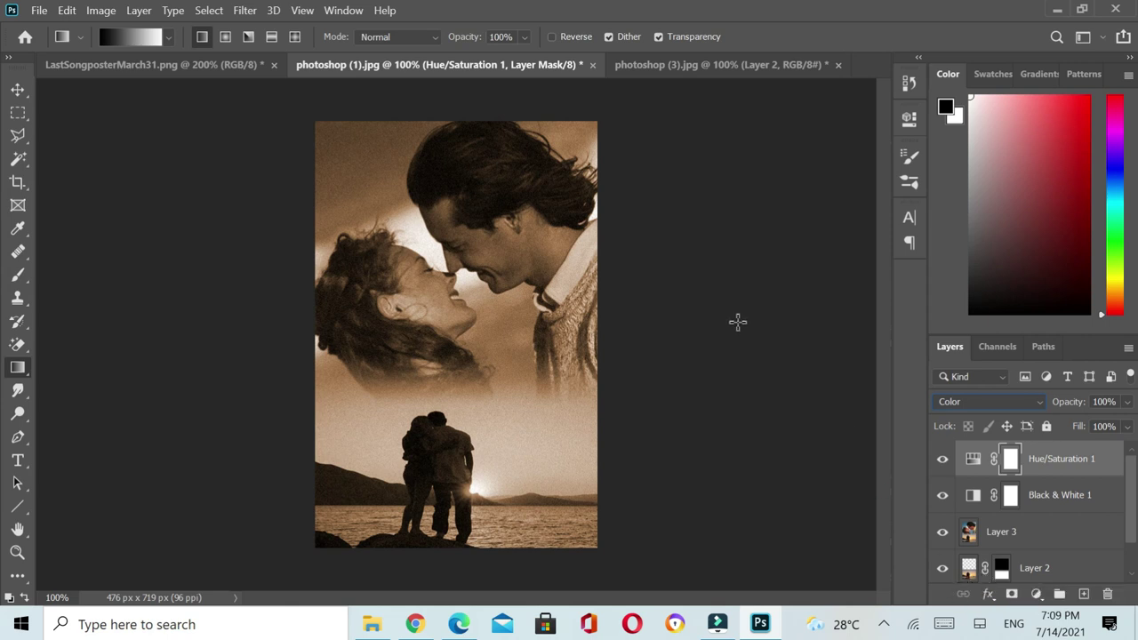
left_click(167, 73)
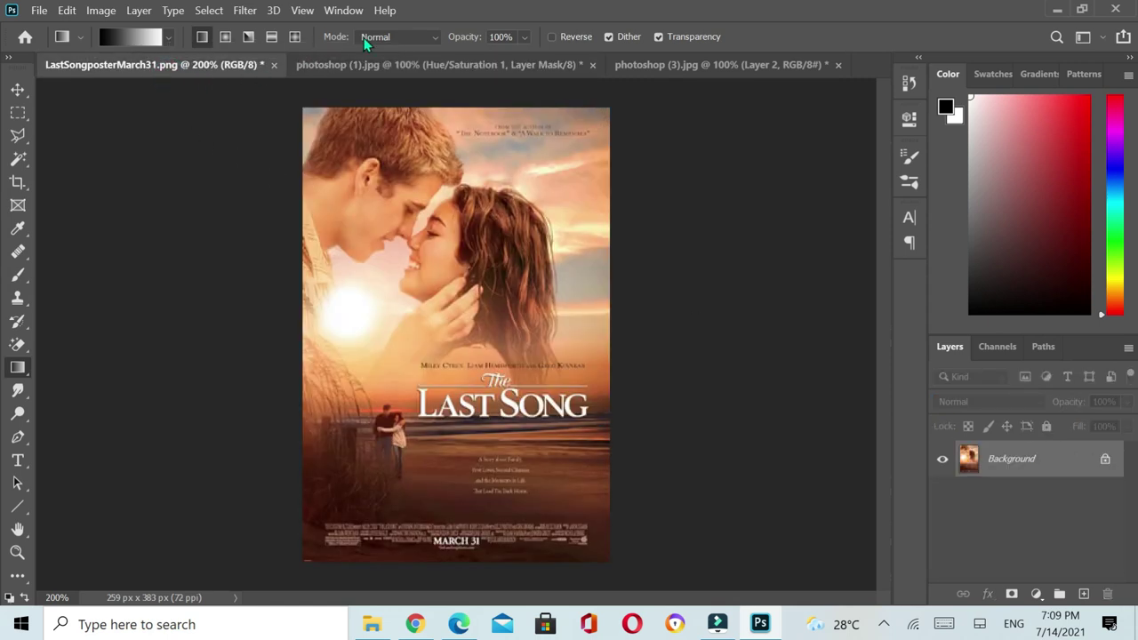
left_click(407, 69)
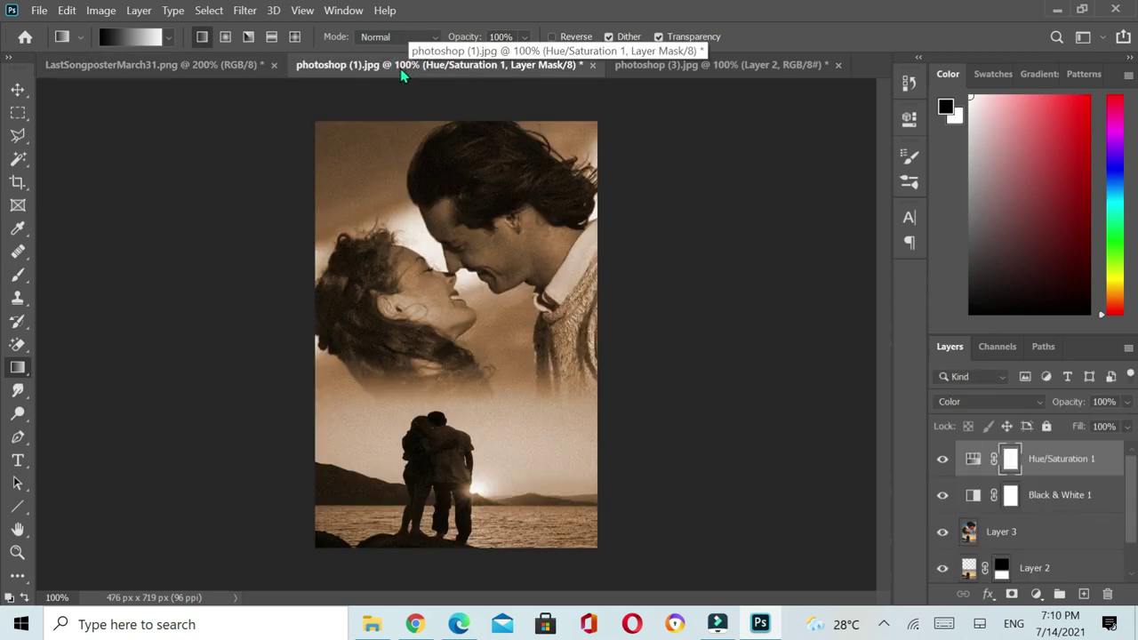
left_click(222, 68)
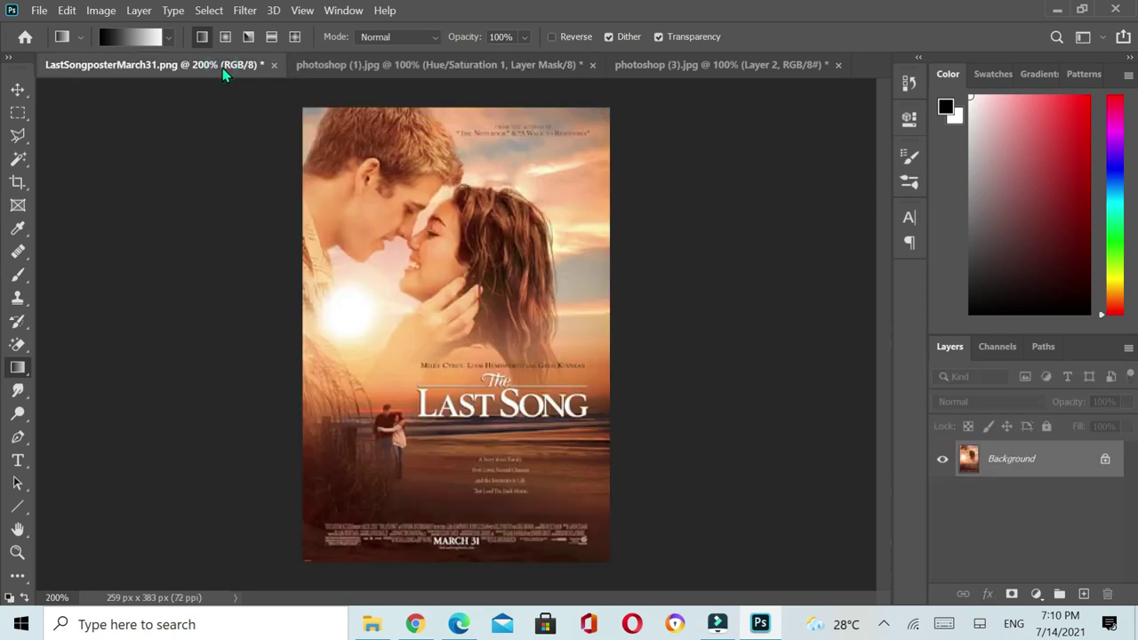
left_click(398, 64)
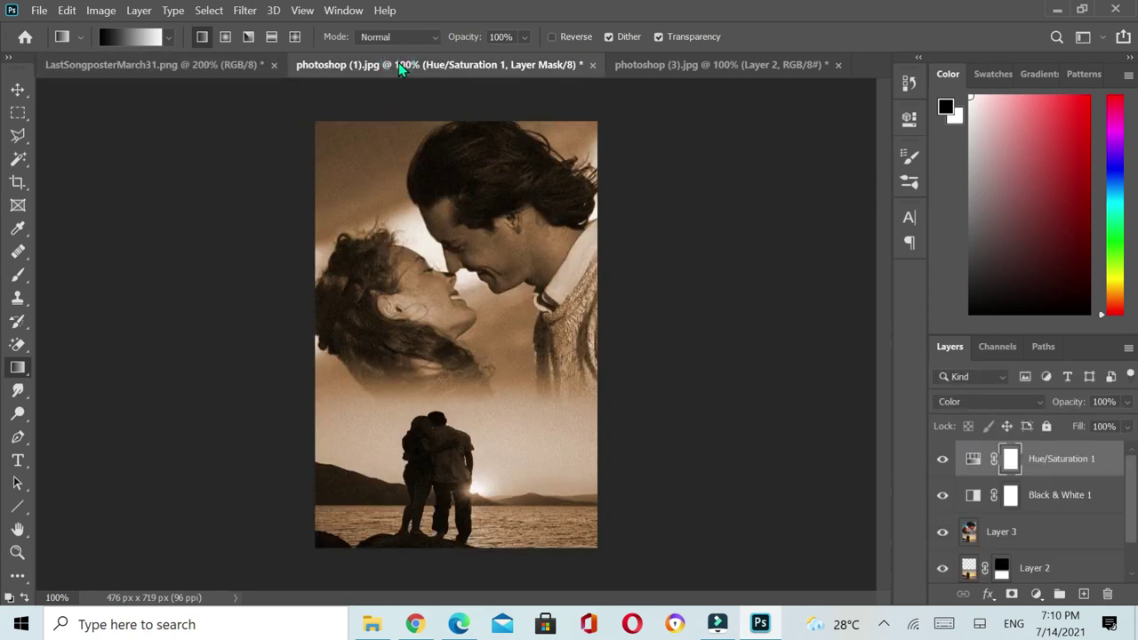